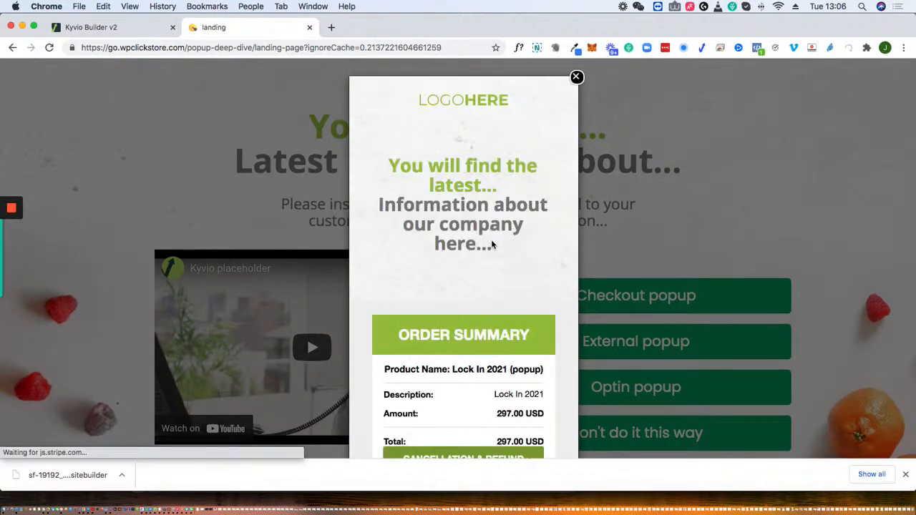
Step: Review the checkout popup on the published landing page from its order summary to its card form, and close it
scroll(487, 242, down, 2)
scroll(478, 242, down, 8)
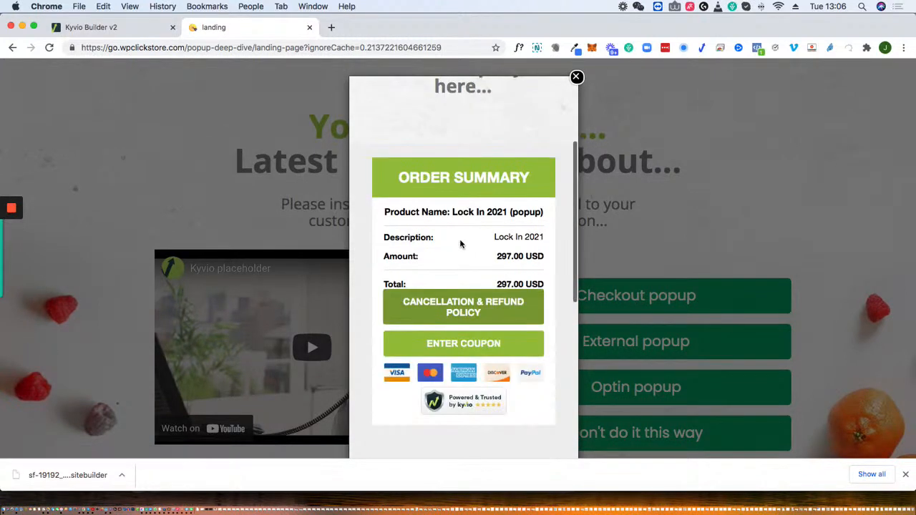
scroll(460, 216, down, 6)
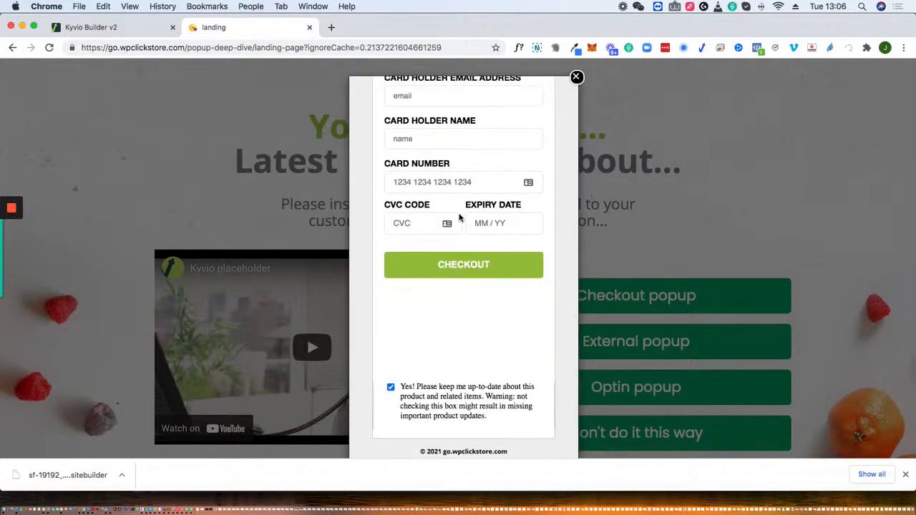
scroll(462, 217, up, 15)
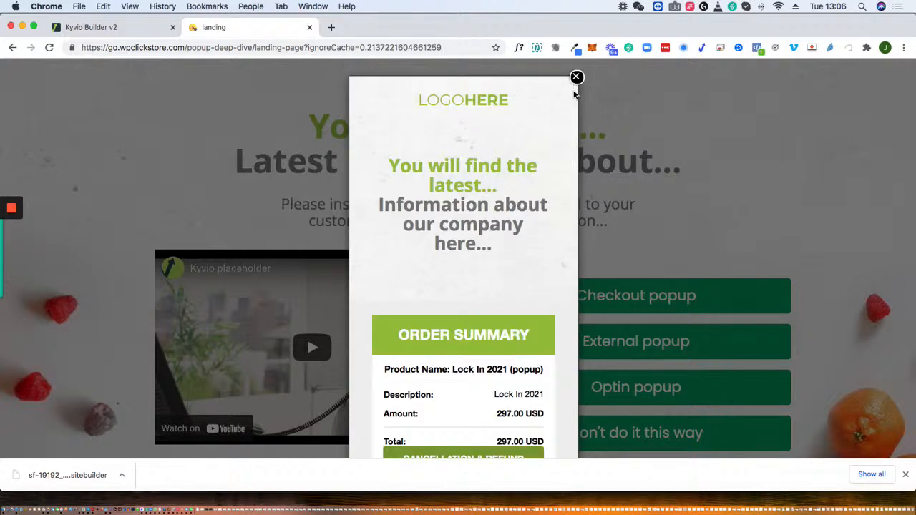
click(576, 77)
Step: Preview the External popup and the Optin popup on the landing page, closing each one after reviewing it
click(605, 342)
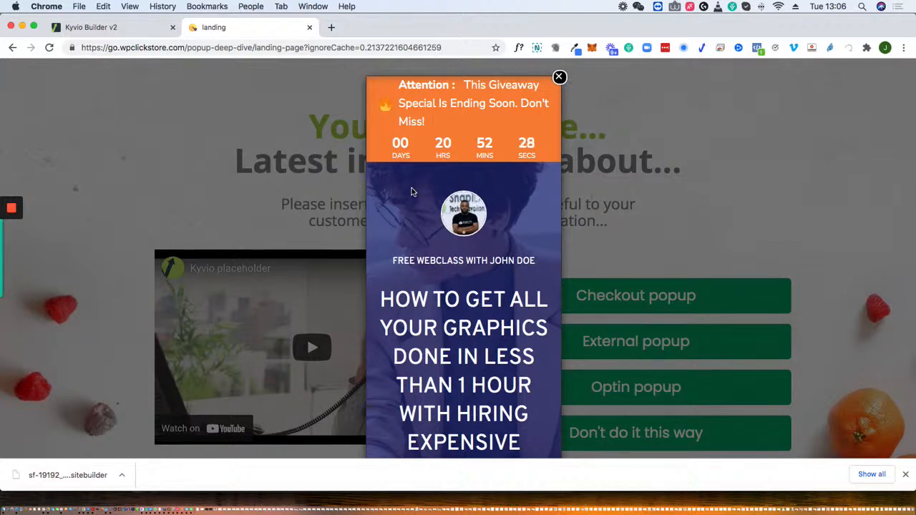
scroll(411, 192, down, 5)
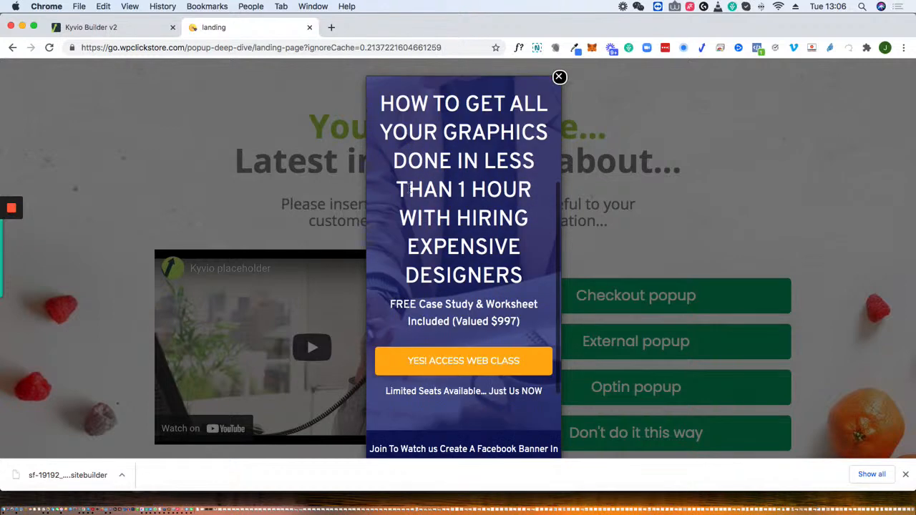
scroll(413, 187, up, 5)
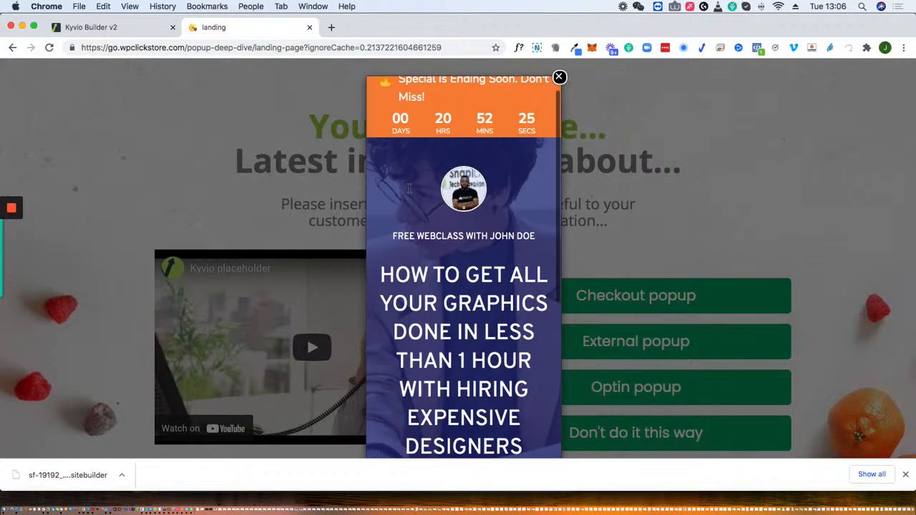
click(558, 77)
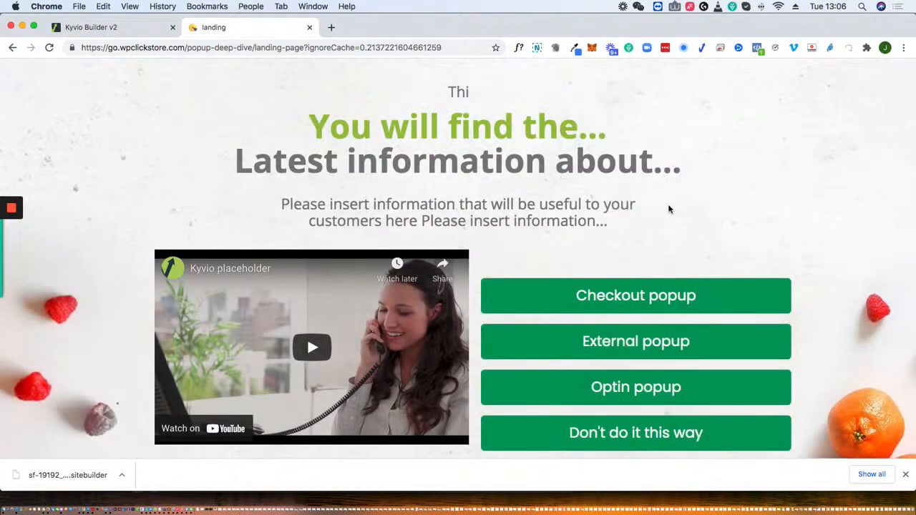
click(639, 390)
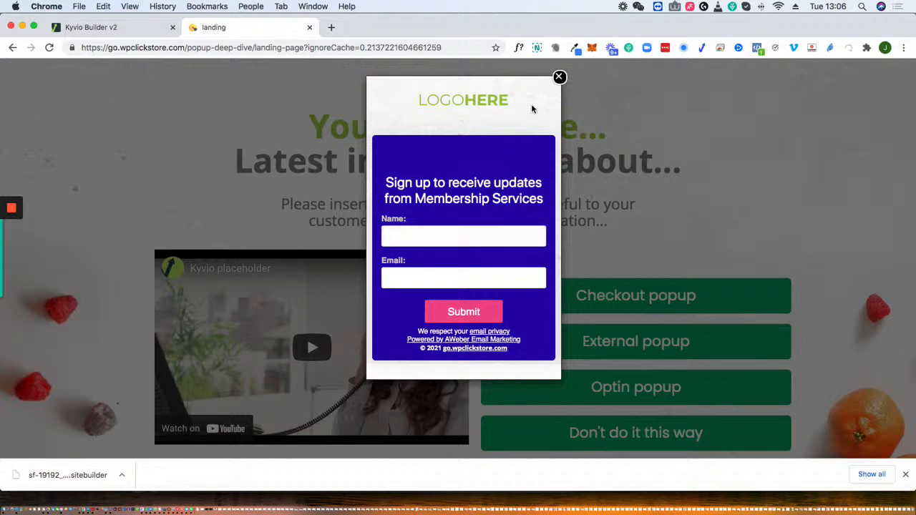
click(558, 77)
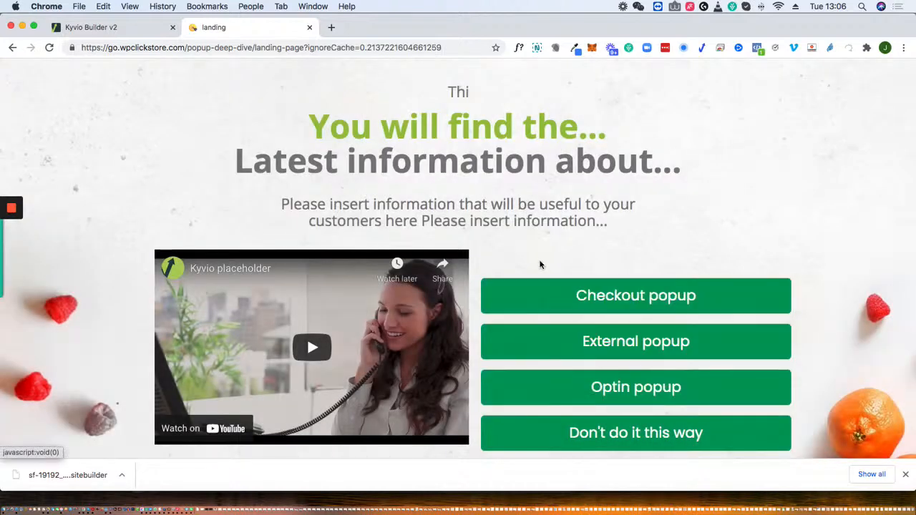
Step: Open the "Don't do it this way" popup, examine its content from top to bottom, and close it
scroll(539, 262, down, 5)
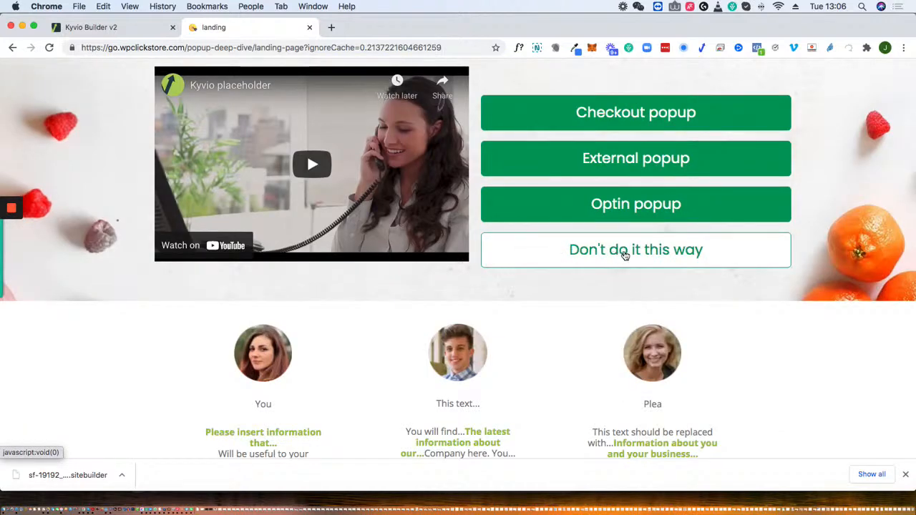
click(634, 253)
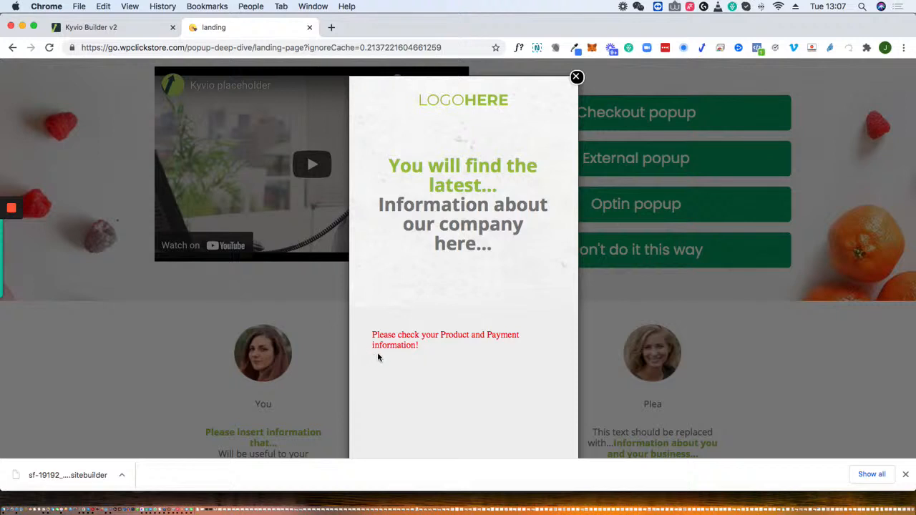
scroll(380, 348, up, 1)
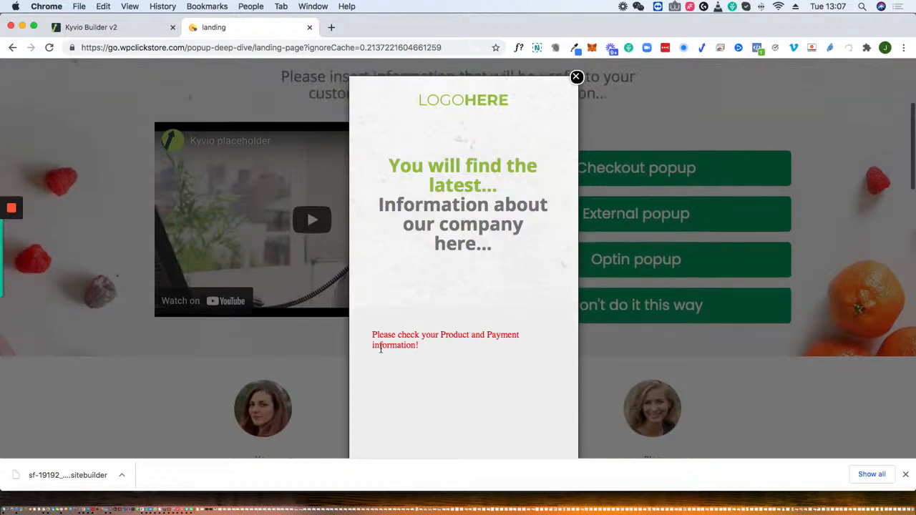
scroll(463, 294, down, 5)
scroll(463, 300, down, 5)
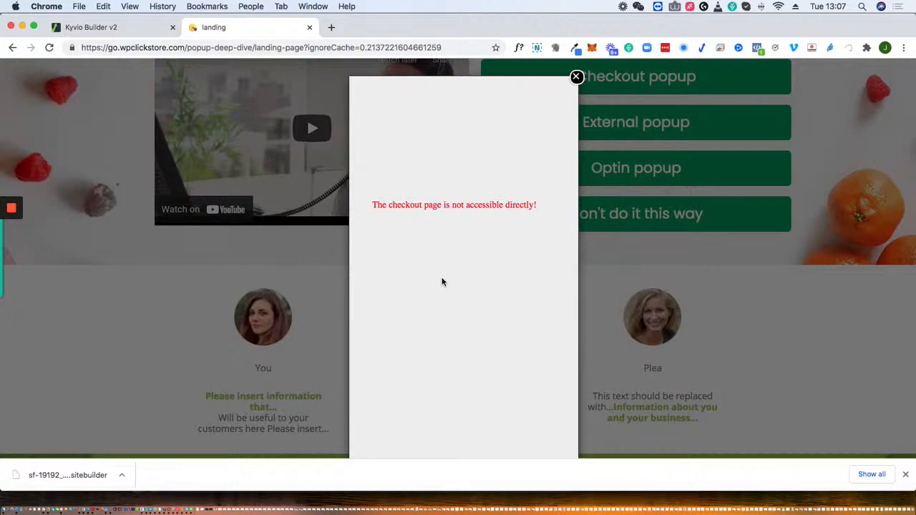
scroll(440, 280, down, 1)
scroll(440, 281, up, 10)
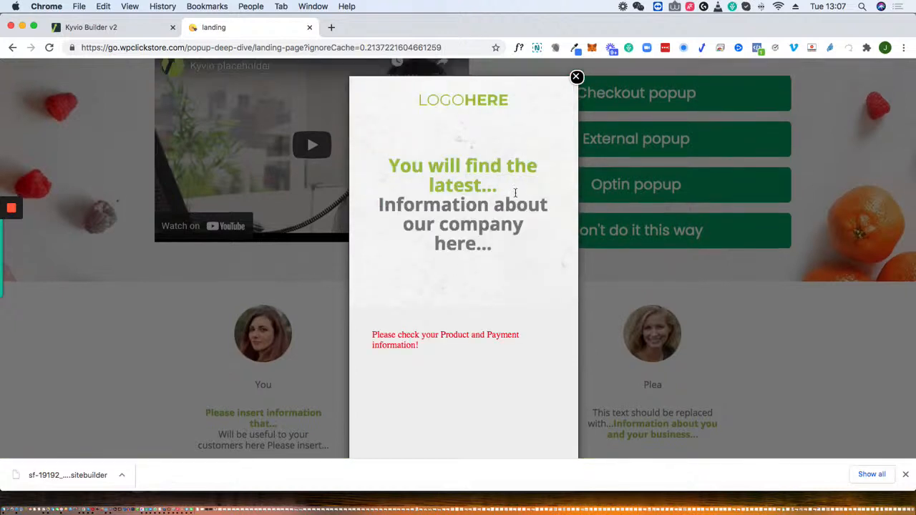
scroll(457, 257, up, 5)
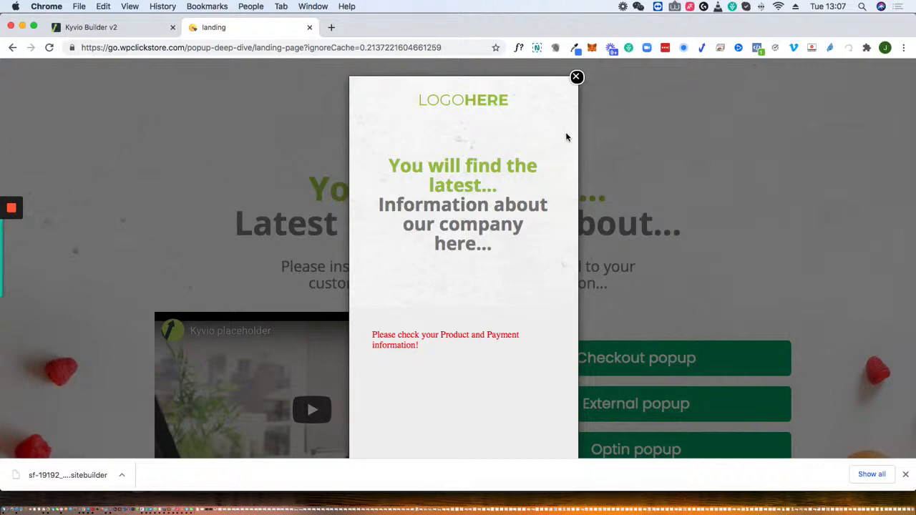
click(576, 78)
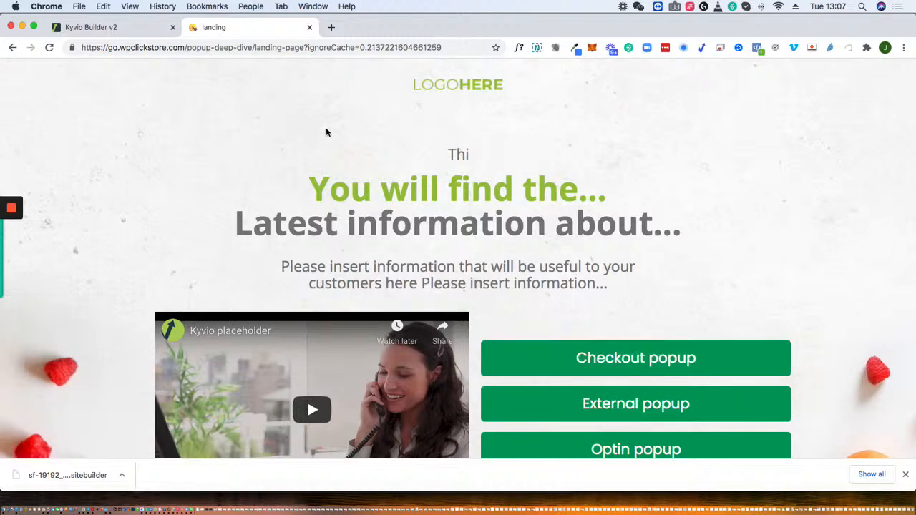
Step: Switch to Kyvio Builder, where the landing-page is open for editing
click(112, 27)
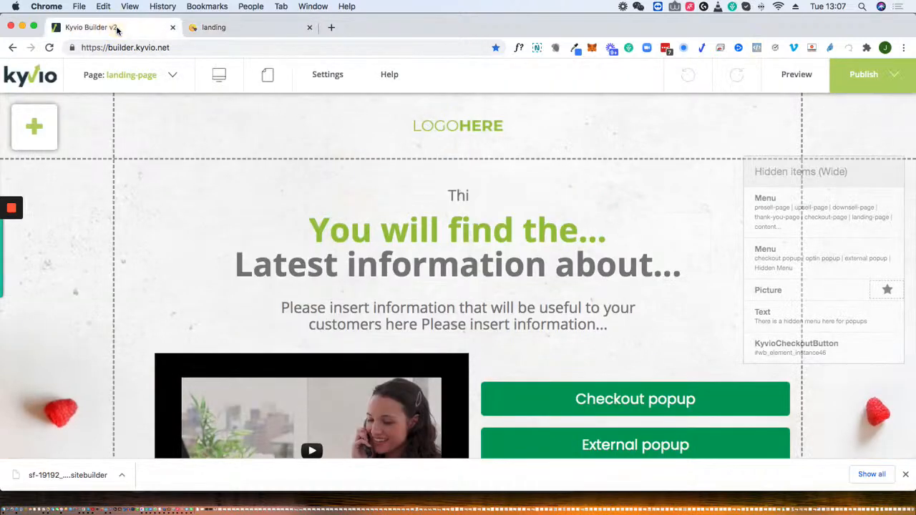
click(171, 75)
click(393, 244)
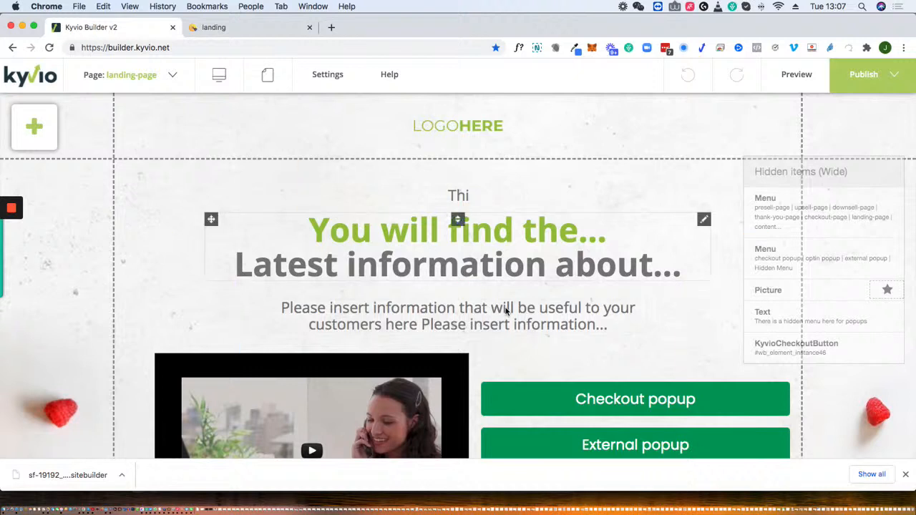
click(537, 395)
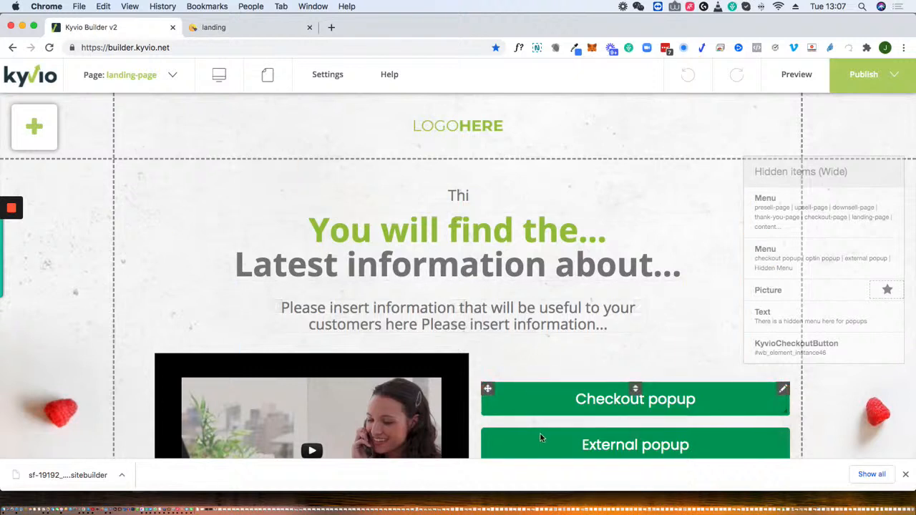
click(541, 438)
click(540, 402)
click(501, 266)
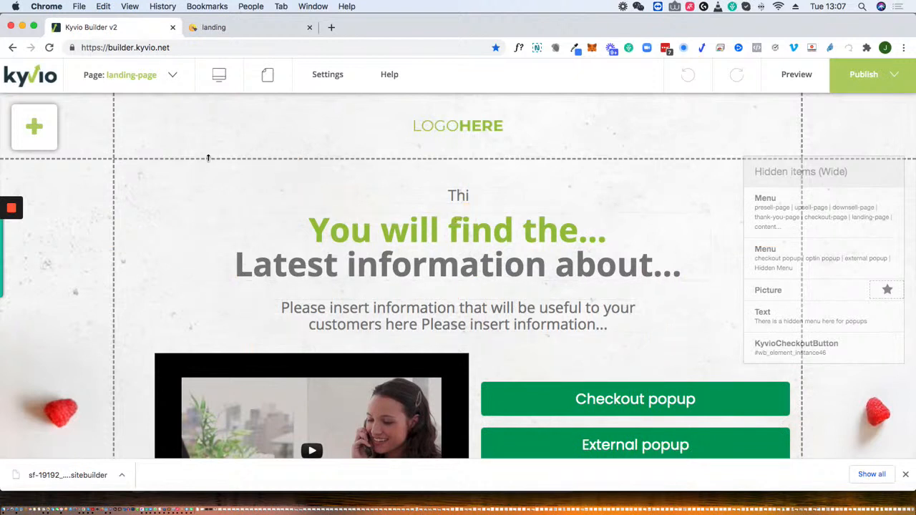
Step: Add a menu element to landing-page using the horizontal Home, About Us, Services, Gallery, Contacts style
click(34, 135)
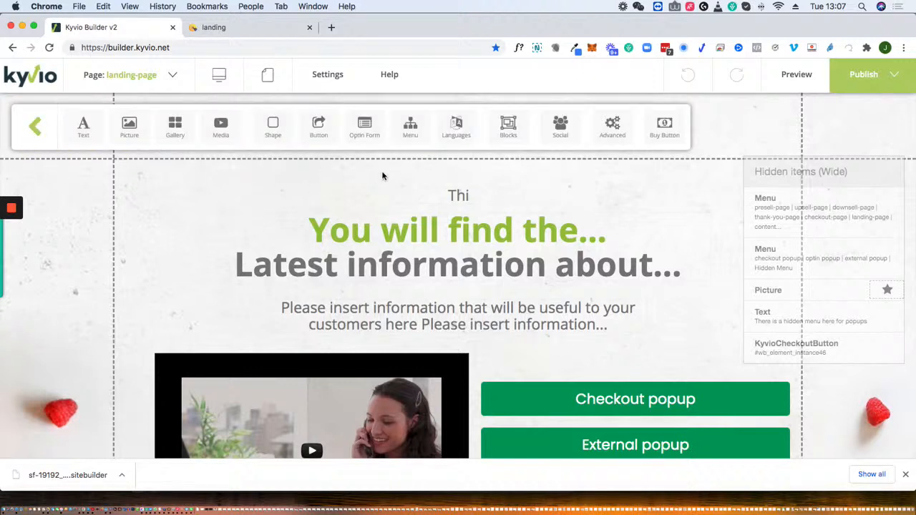
click(410, 127)
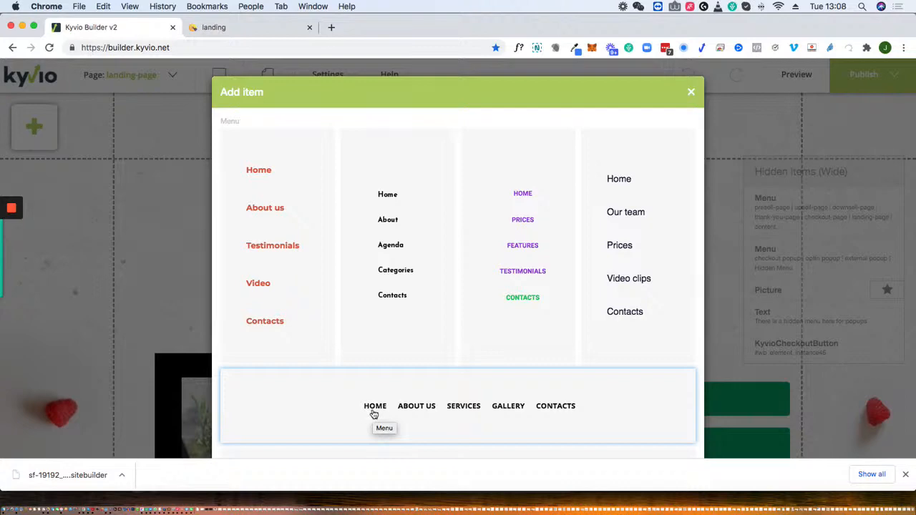
click(375, 414)
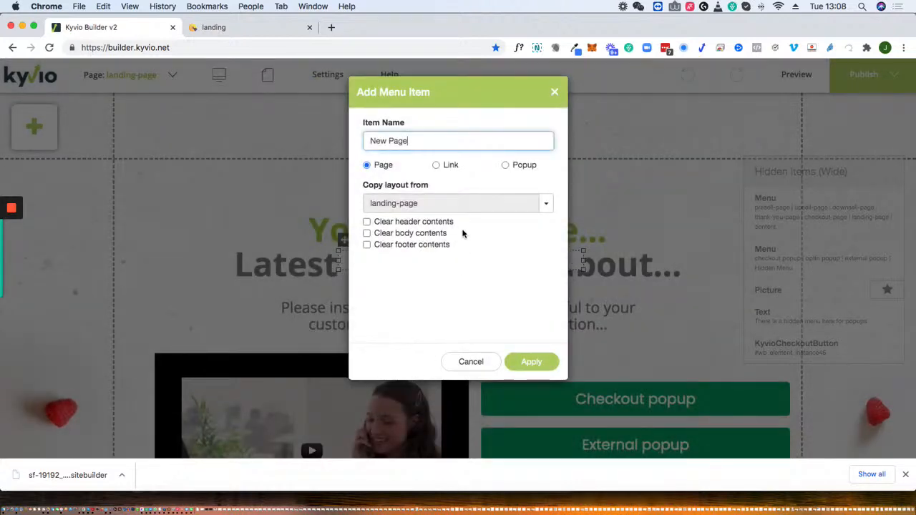
Step: Create the menu item as a popup named "demo" with a fixed width of 400 and a fixed height of 320
click(505, 165)
click(422, 142)
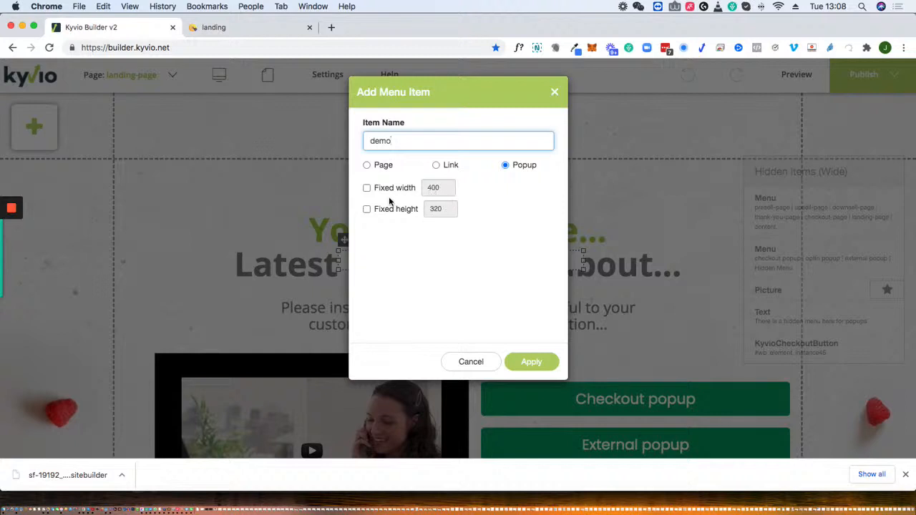
click(366, 188)
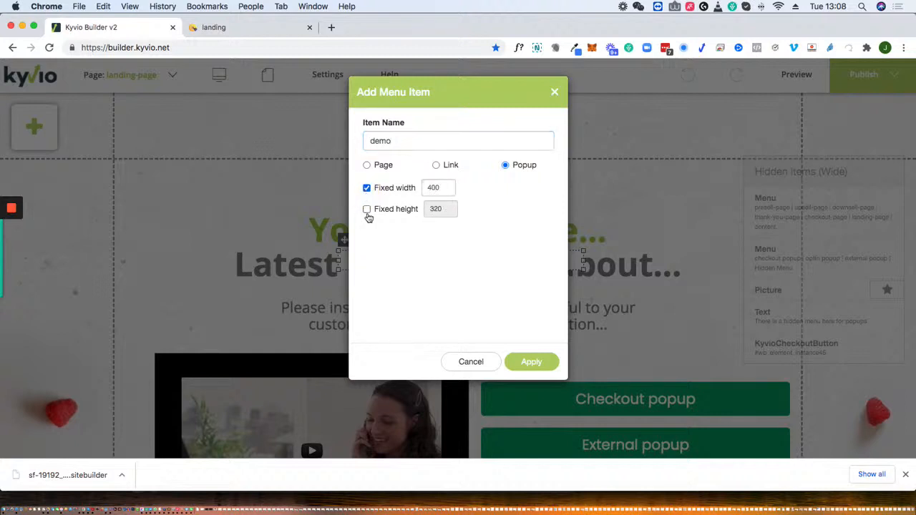
click(366, 209)
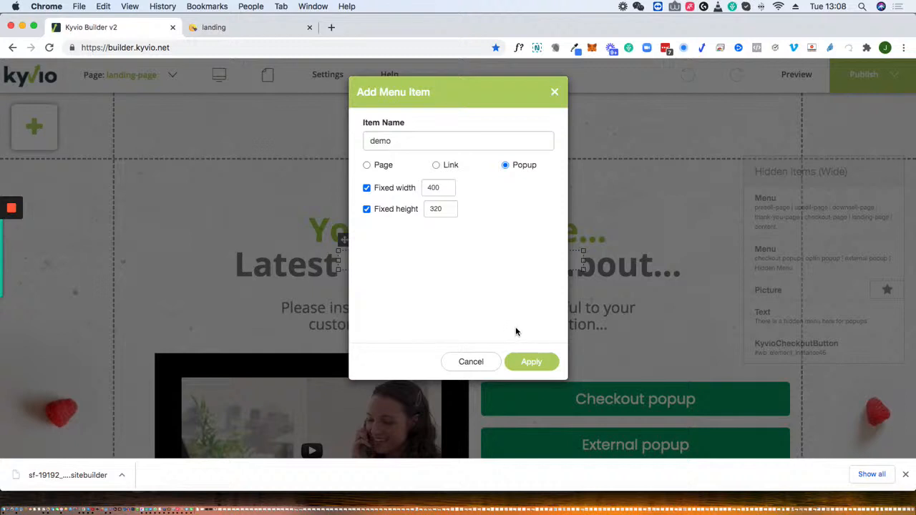
click(527, 365)
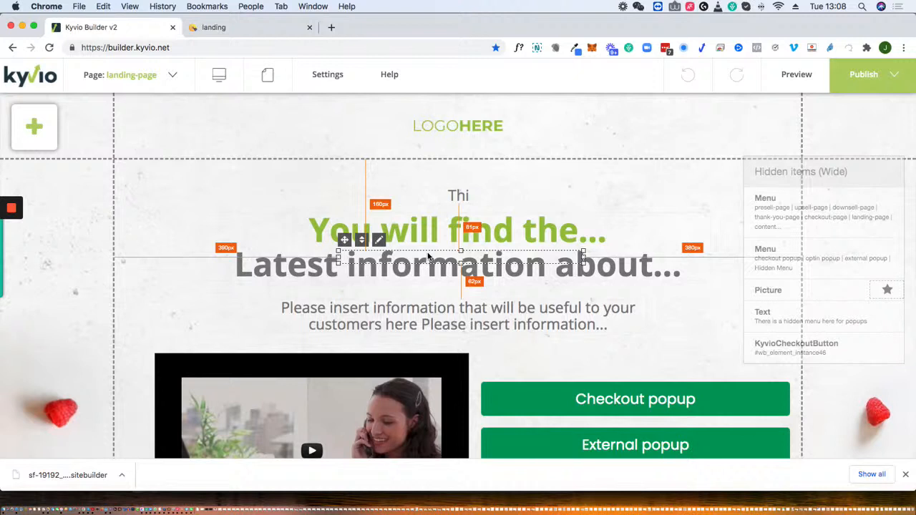
Step: Hide the new demo menu on the landing page
click(380, 242)
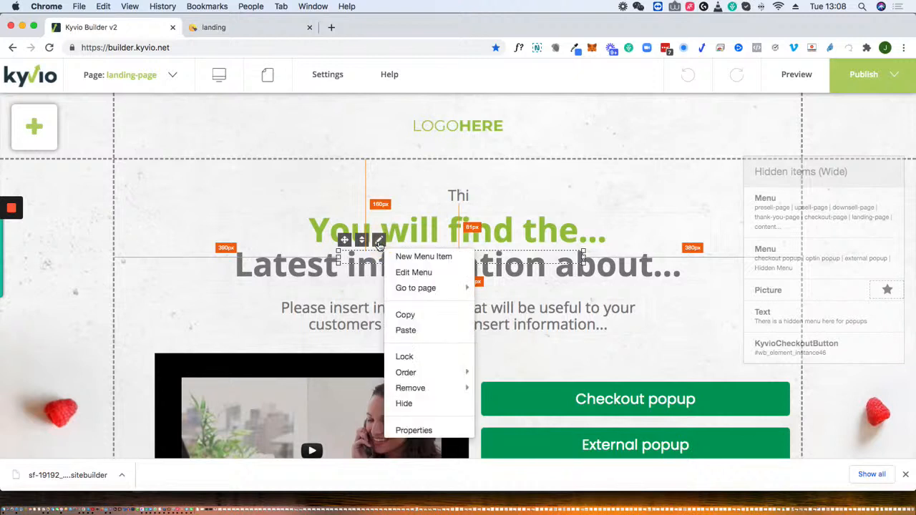
click(404, 403)
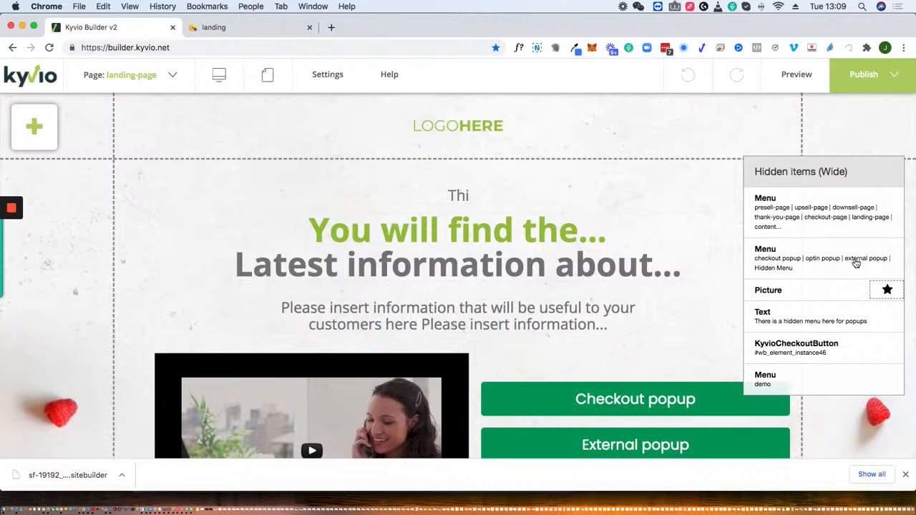
Step: Unhide the menu containing the checkout, optin and external popups, and open its menu items for editing
click(772, 263)
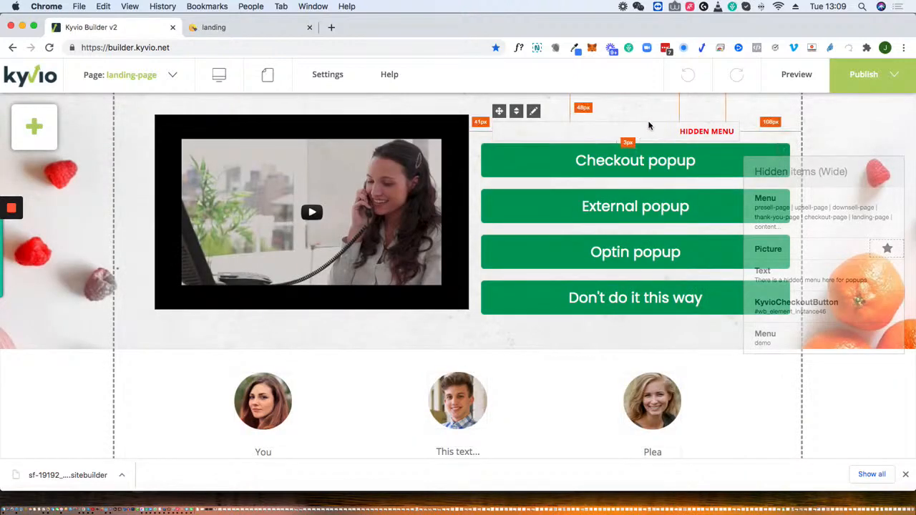
scroll(640, 132, up, 4)
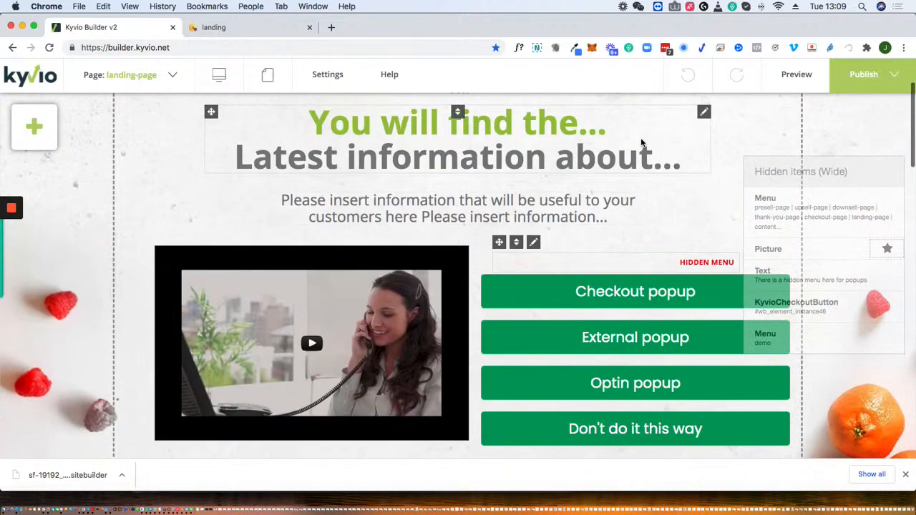
mouse_move(526, 247)
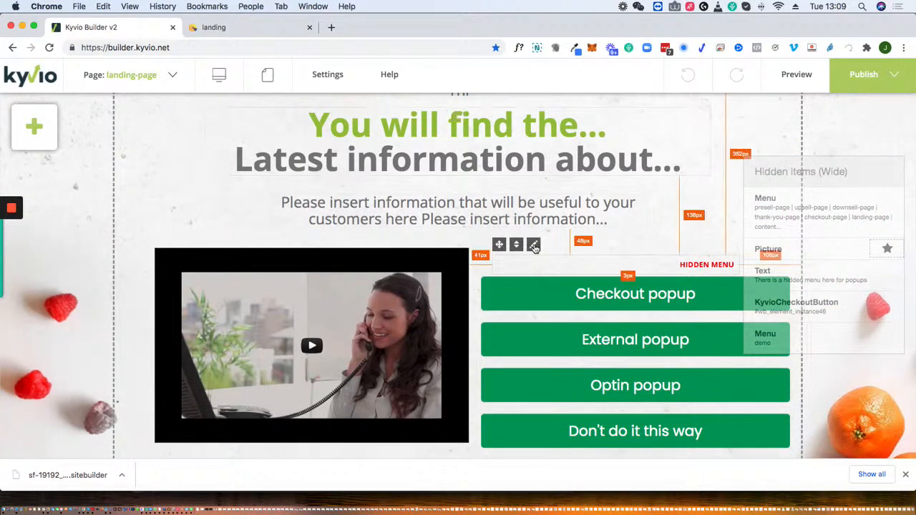
click(534, 247)
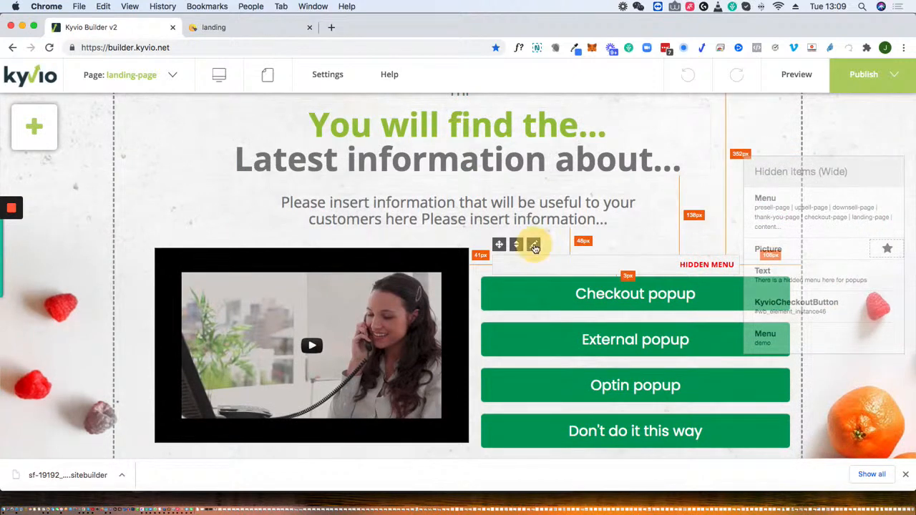
mouse_move(607, 90)
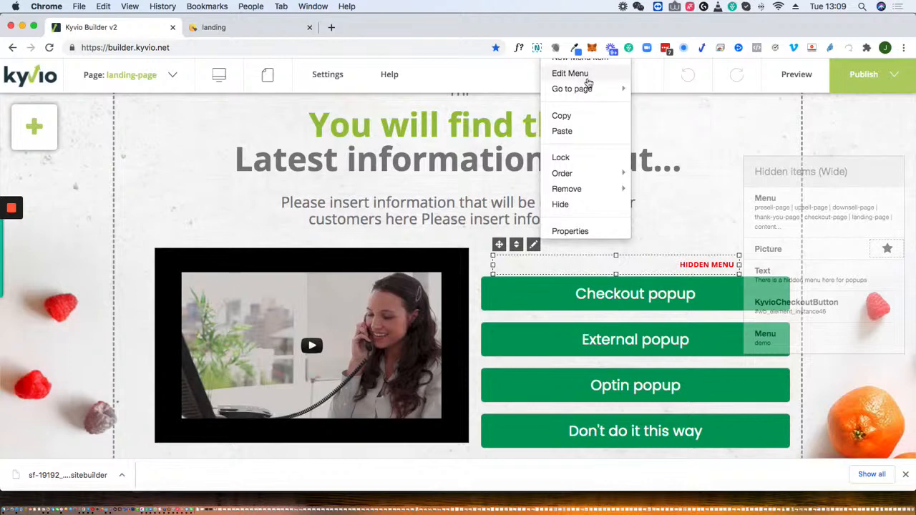
click(583, 75)
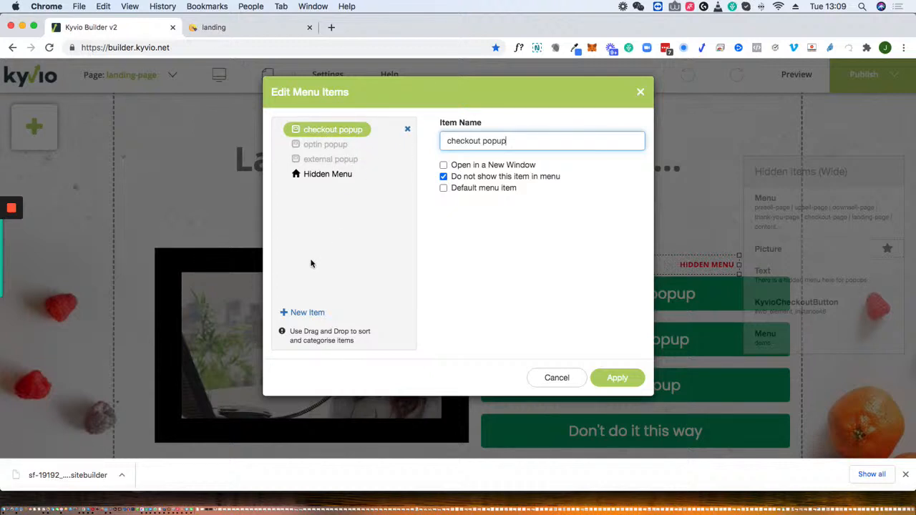
Step: Add a new item named "DoNotDoThis" to the menu that holds the popups
click(305, 314)
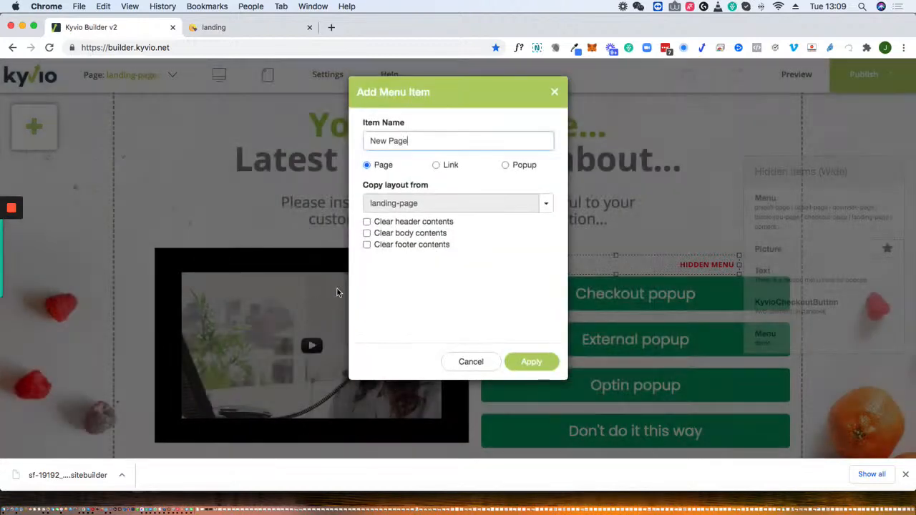
click(420, 142)
key(BackSpace)
key(BackSpace)
key(BackSpace)
key(BackSpace)
key(BackSpace)
key(BackSpace)
key(BackSpace)
key(BackSpace)
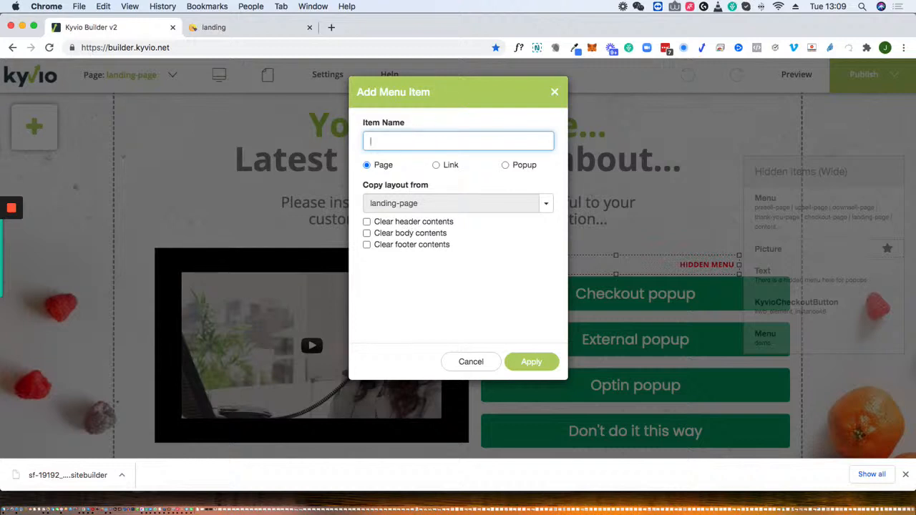
text(DO)
key(BackSpace)
text(0)
text(Not)
text(Do)
text(This)
Step: Make the new menu item a popup with fixed width 400 and fixed height 320, and apply the menu changes
click(505, 166)
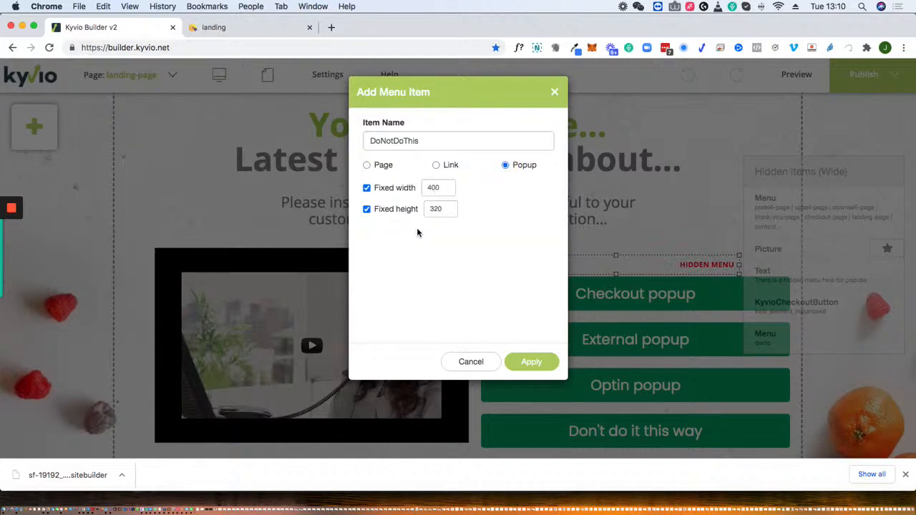
click(537, 365)
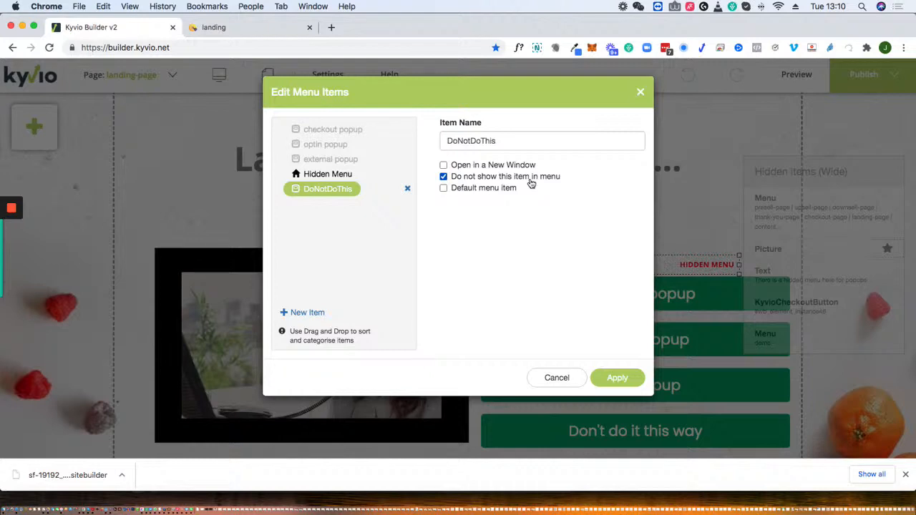
click(618, 377)
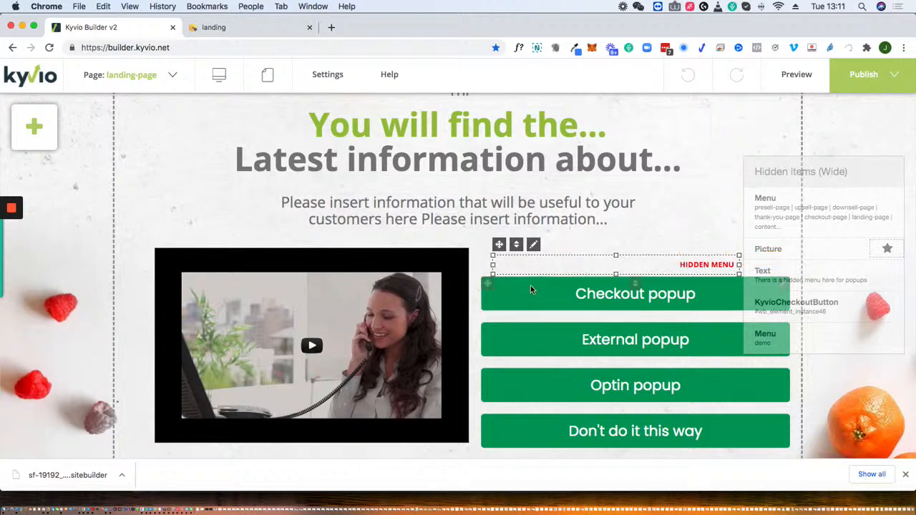
Step: Hide the popup menu on the landing page and move the Hidden Items list clear of the green buttons
click(533, 246)
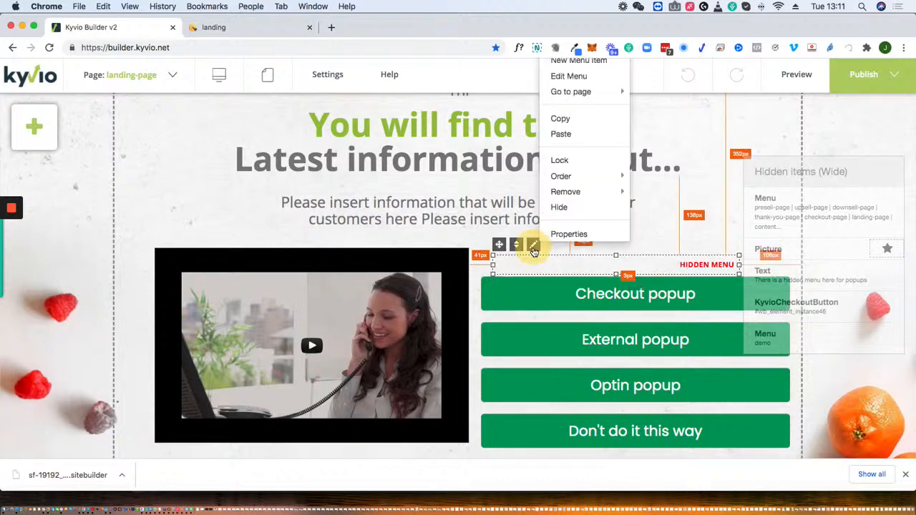
click(570, 210)
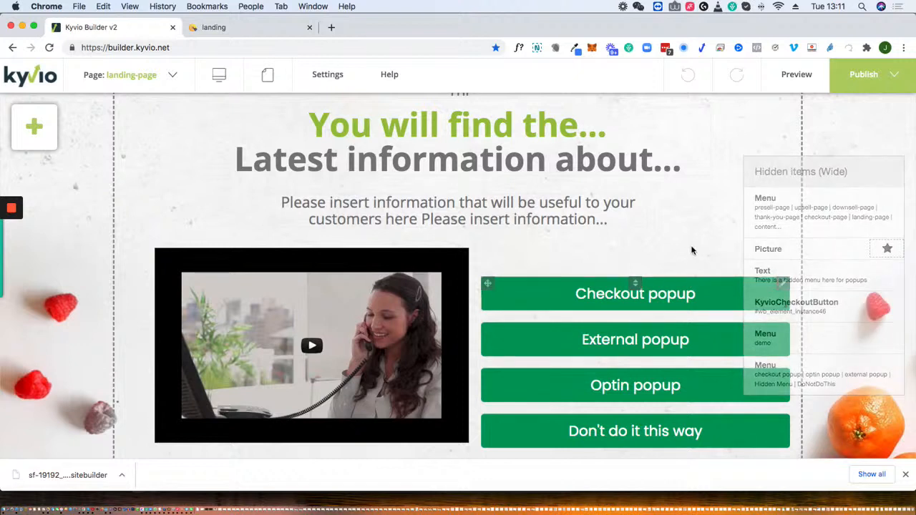
drag(854, 170, 885, 115)
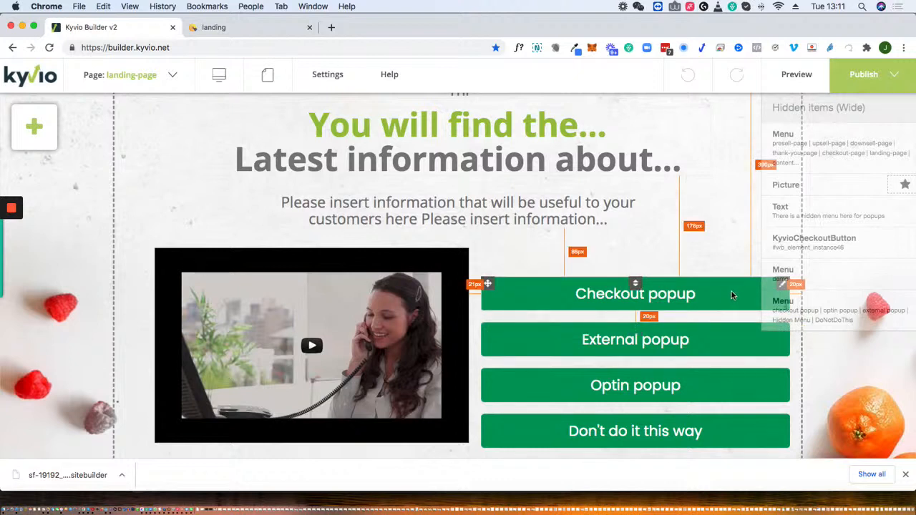
drag(845, 115, 883, 360)
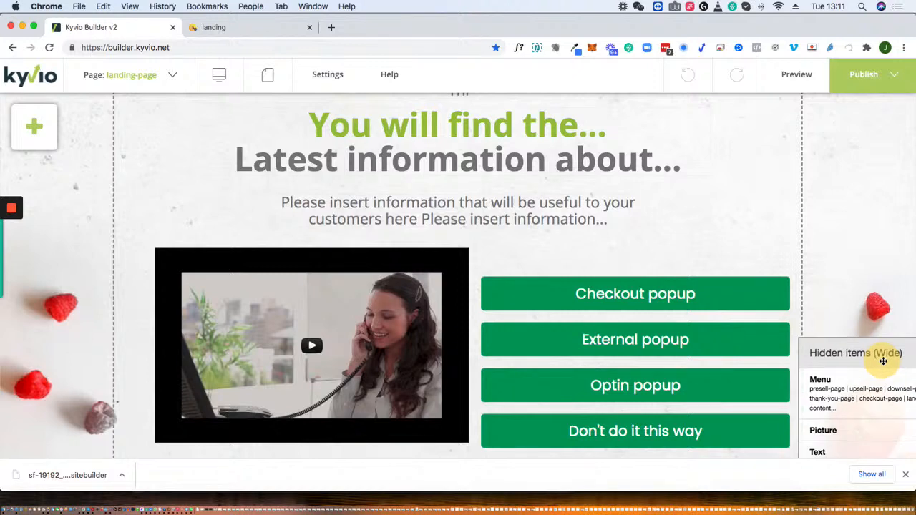
Step: Examine the URL in the Checkout popup button's properties, and close the properties without changes
click(785, 286)
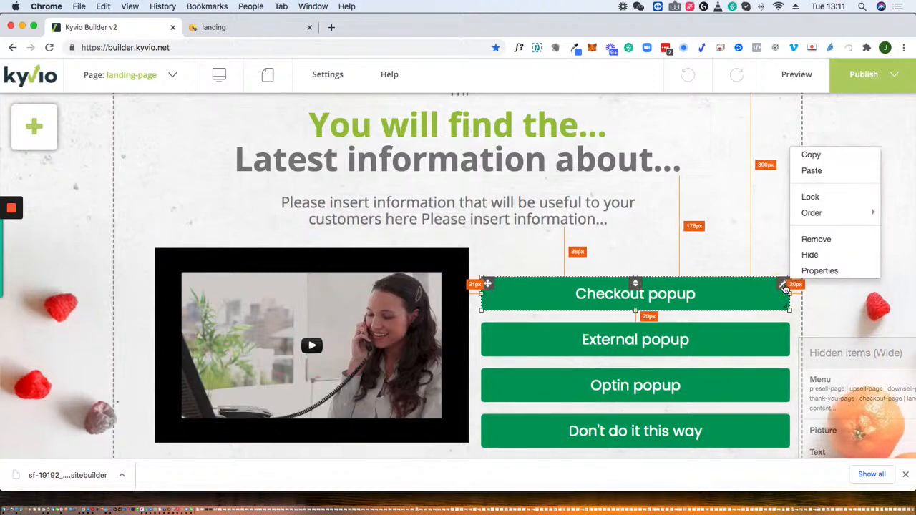
click(819, 271)
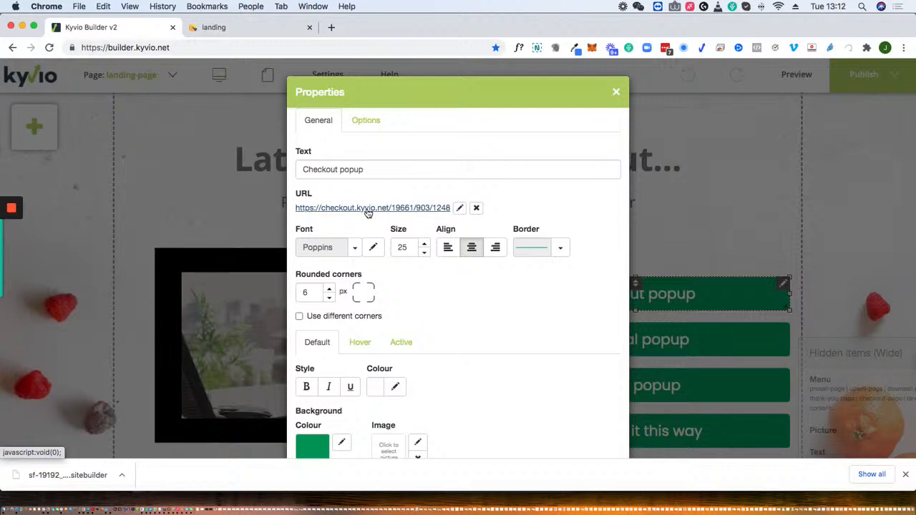
click(616, 94)
click(617, 94)
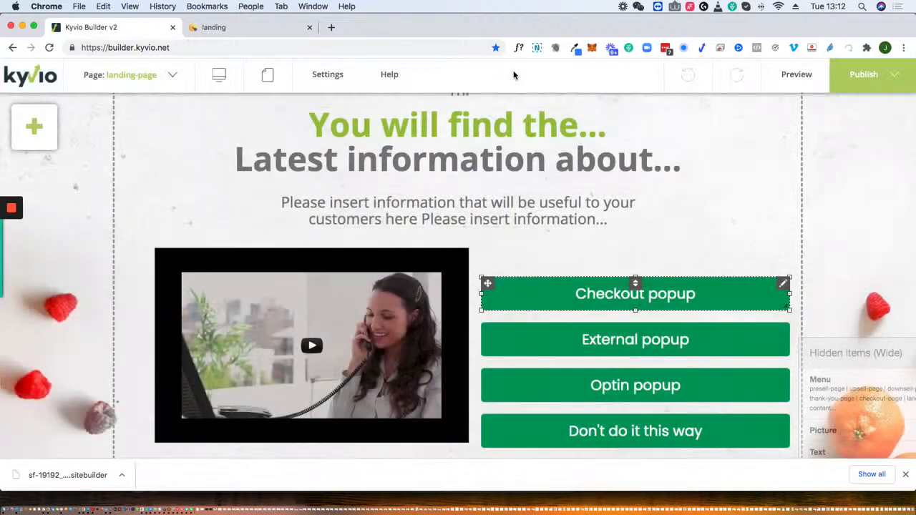
mouse_move(220, 68)
mouse_move(850, 77)
click(851, 126)
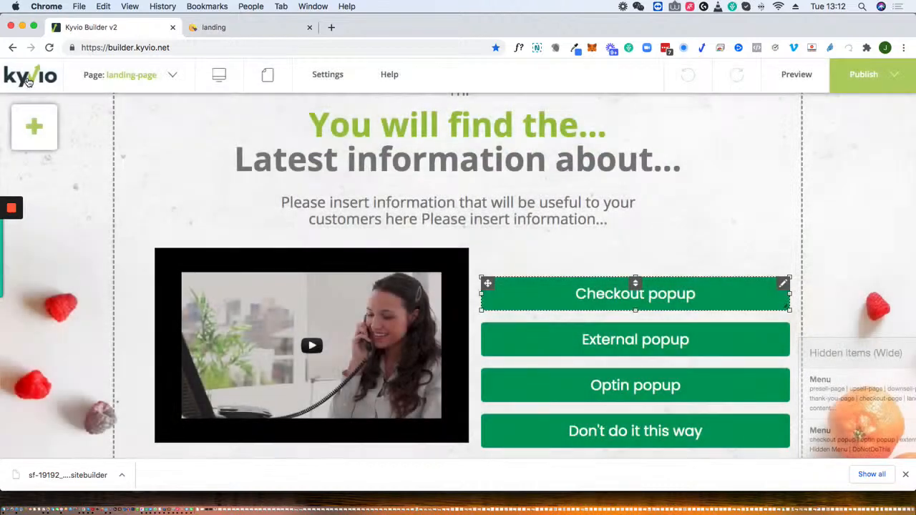
Step: Switch to the Kyvio 2.0 window and examine the products in the Smart Products overview
click(316, 5)
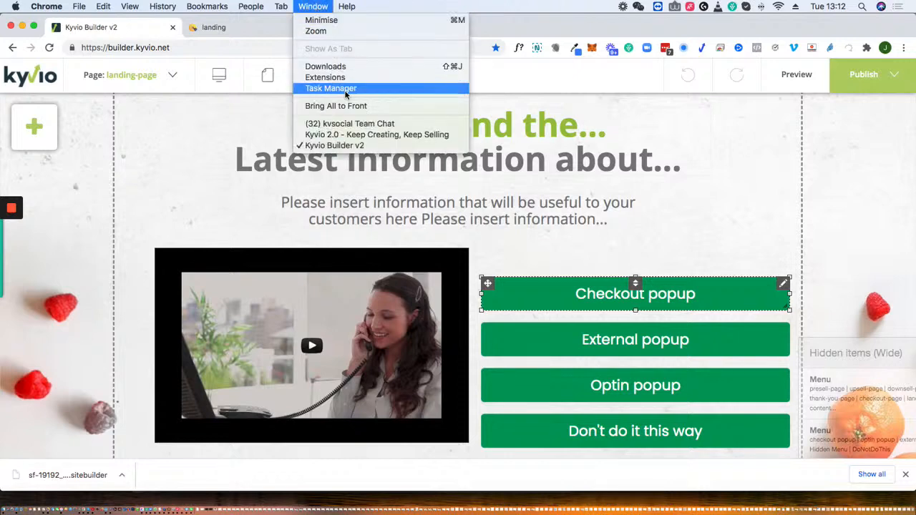
click(367, 135)
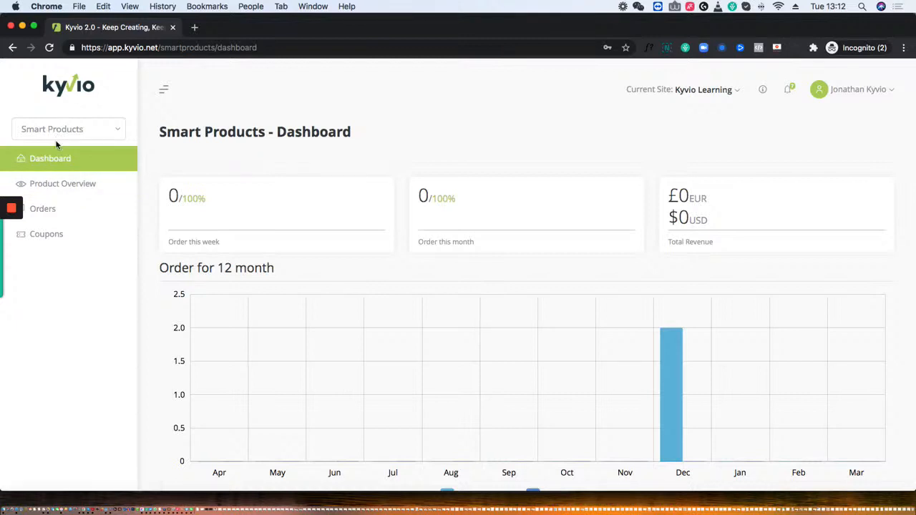
click(63, 184)
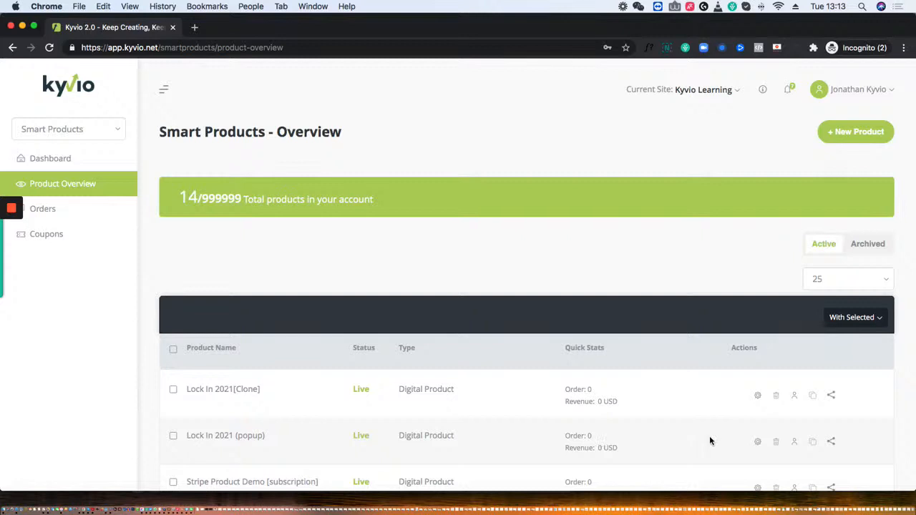
scroll(677, 417, down, 2)
scroll(677, 418, down, 5)
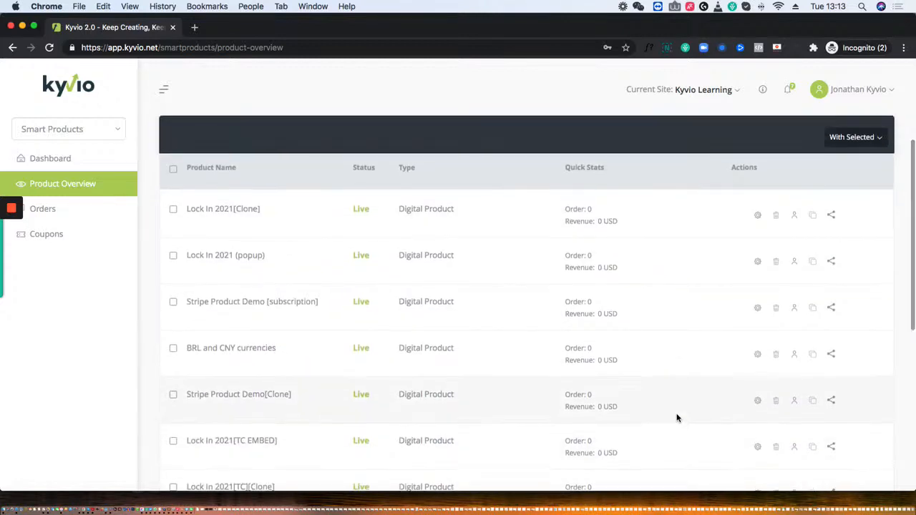
scroll(676, 418, up, 6)
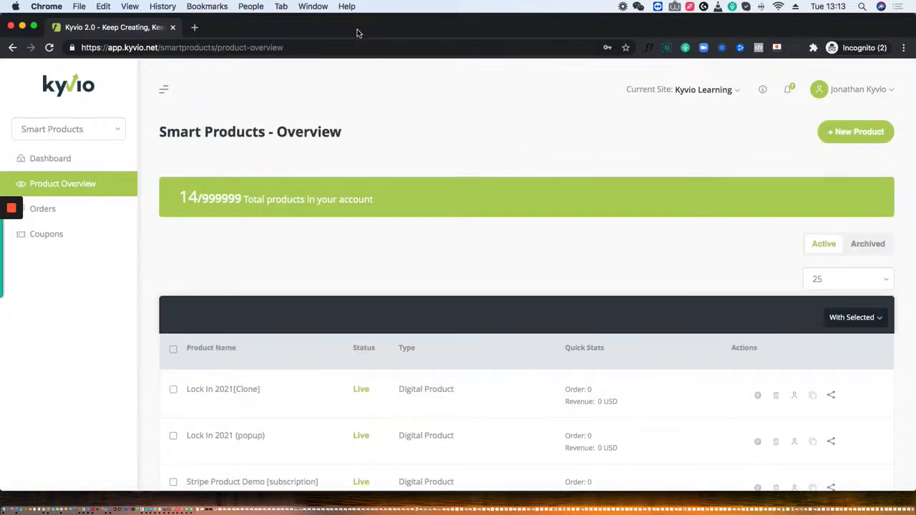
Step: Return to the Kyvio Builder v2 window and move the Hidden Items list up beside the page content
click(314, 7)
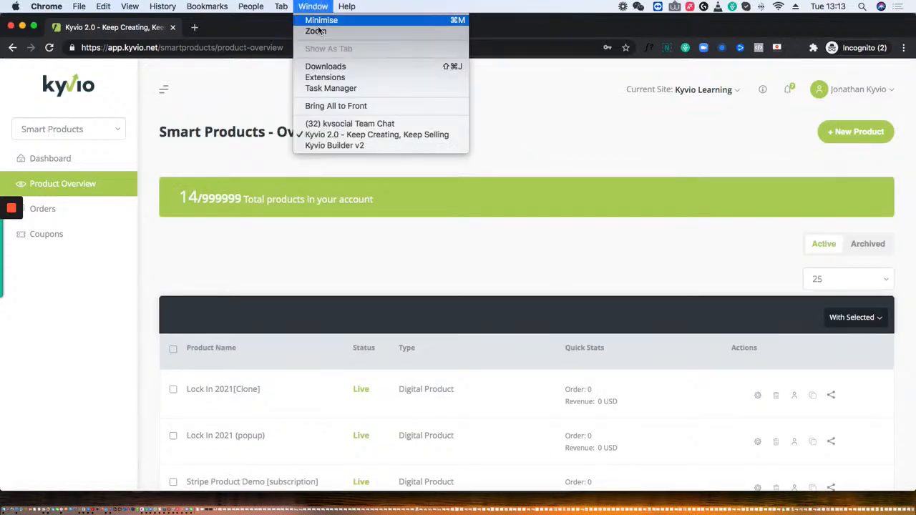
click(333, 146)
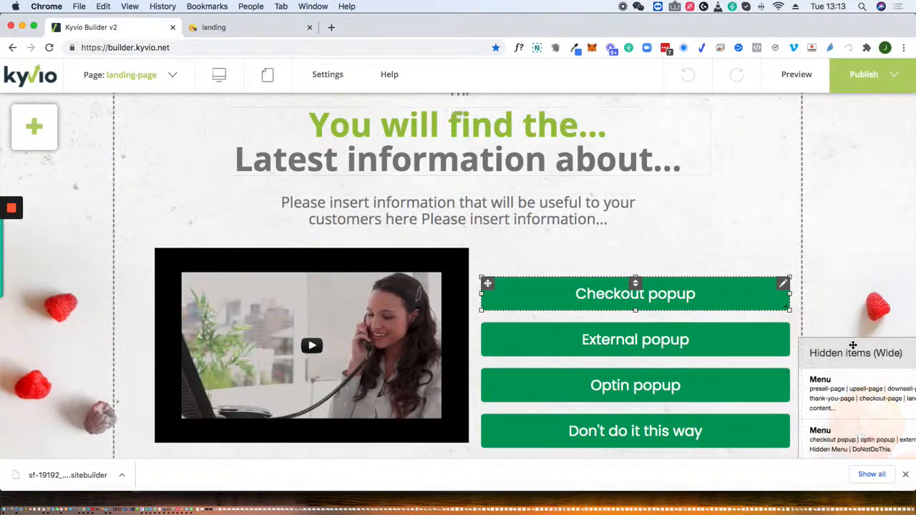
drag(852, 350, 851, 170)
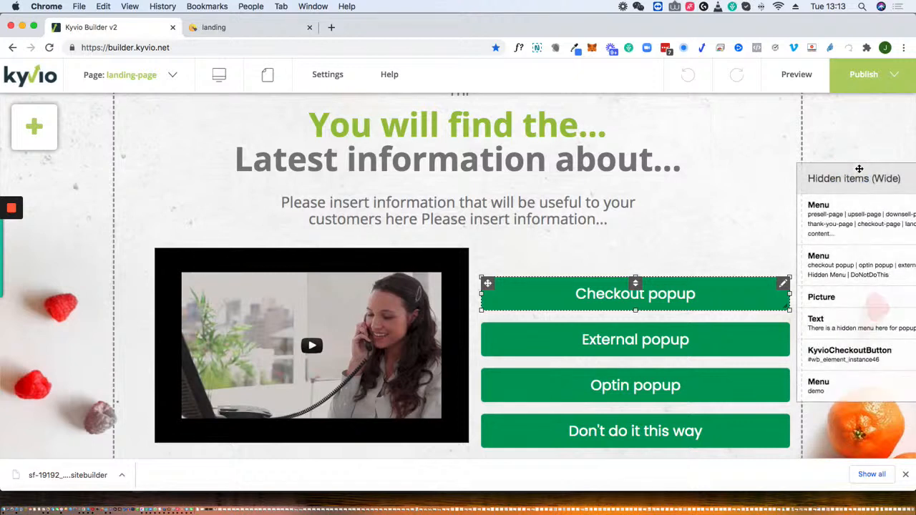
drag(859, 172, 867, 229)
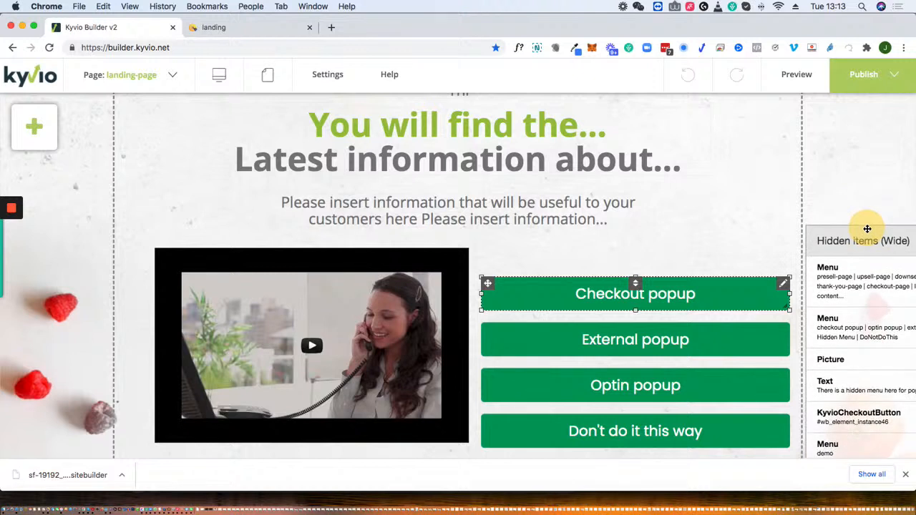
Step: Add a Buy Button element to landing-page and place it above the video, beside the introductory text
click(28, 139)
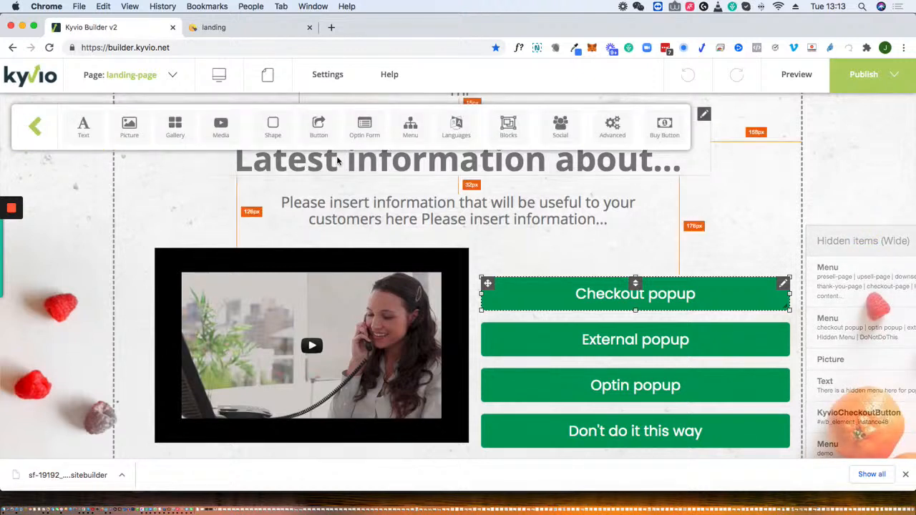
click(664, 126)
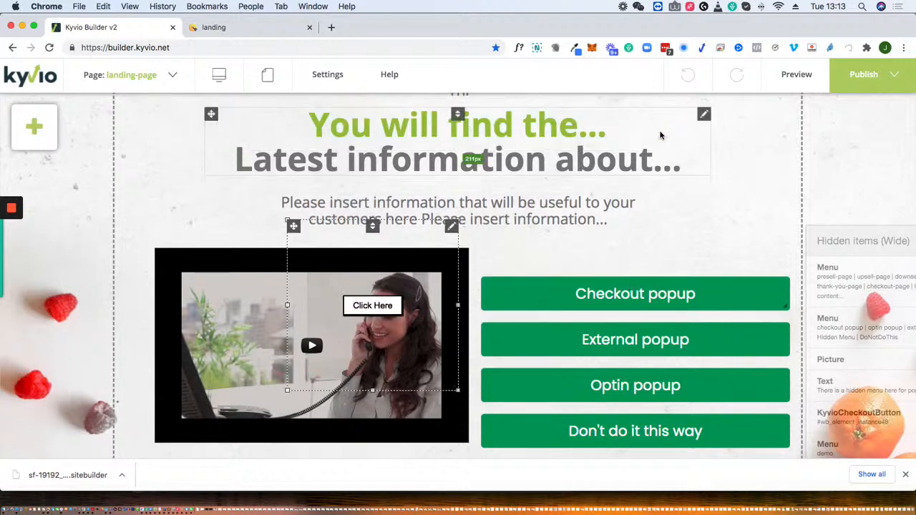
mouse_move(353, 300)
mouse_down()
mouse_move(364, 334)
mouse_move(351, 297)
mouse_move(279, 282)
mouse_move(210, 194)
mouse_up()
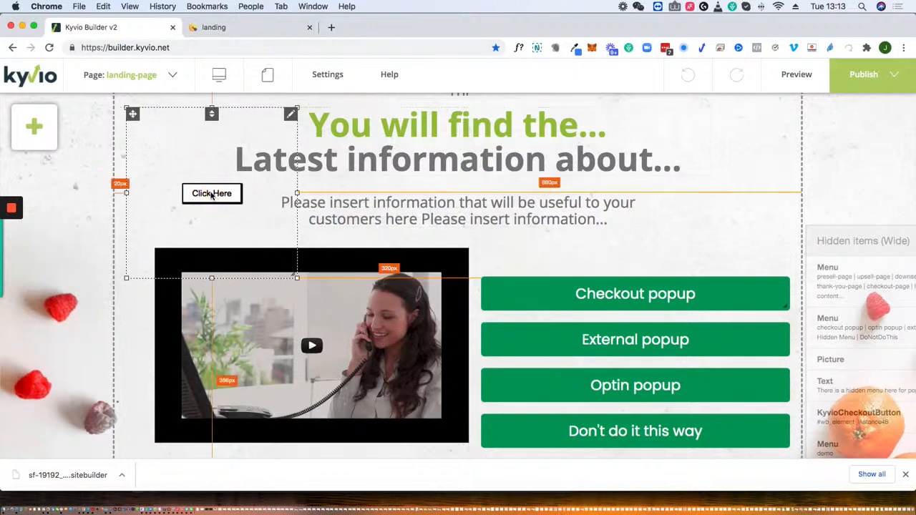
Step: Choose "Lock In 2021 (popup)" as the buy button's product and "Lock In 2021" as its price variant
click(291, 116)
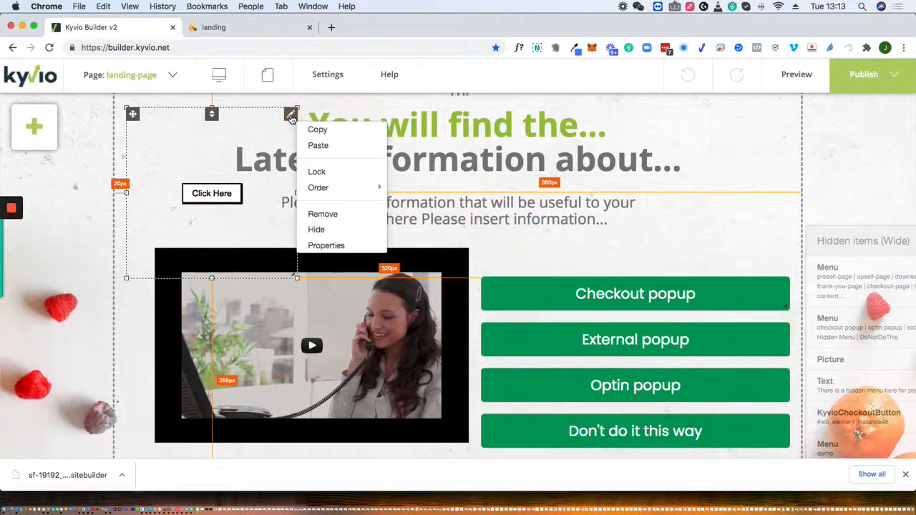
click(326, 246)
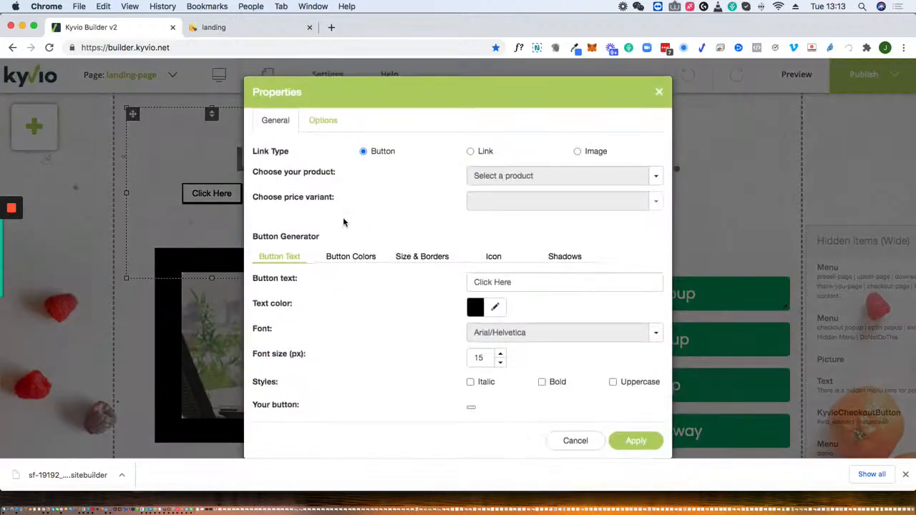
click(538, 179)
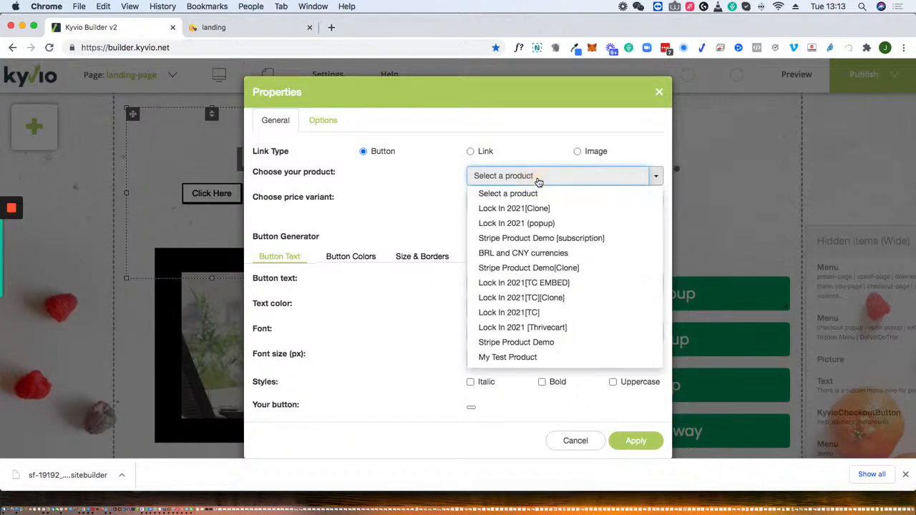
click(512, 228)
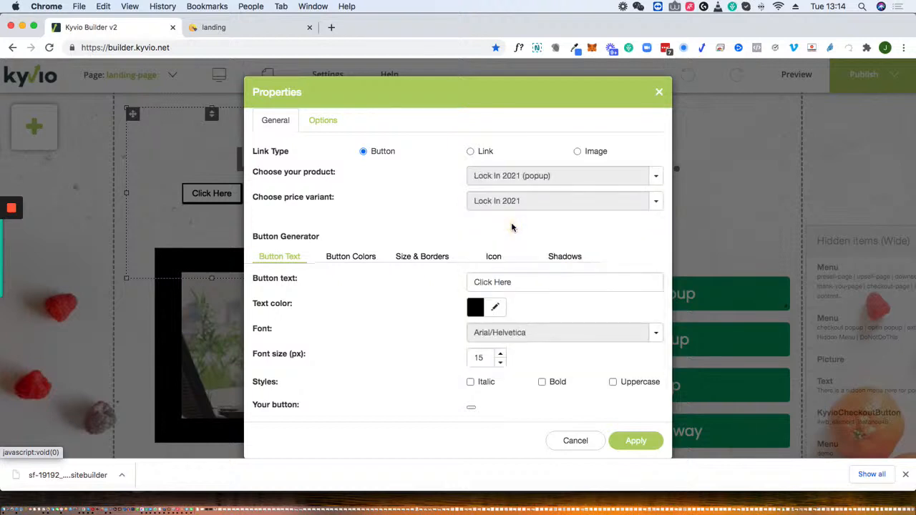
click(553, 203)
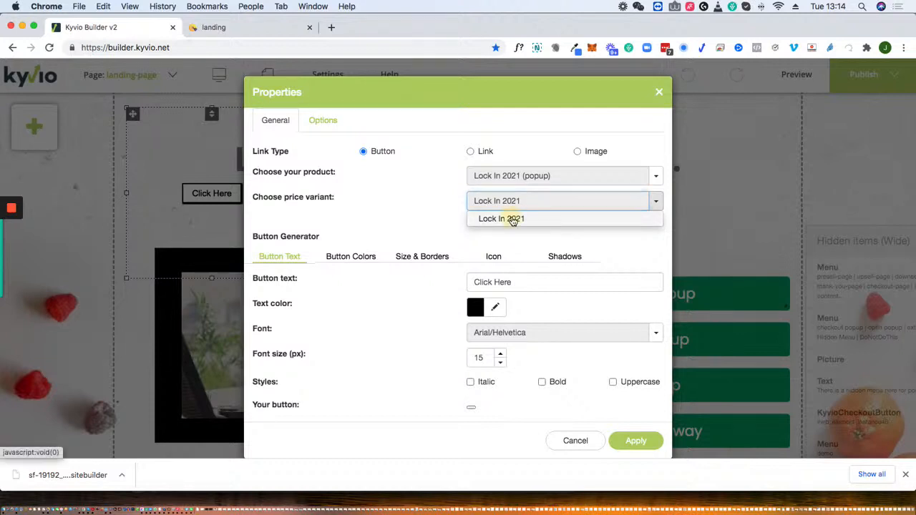
click(510, 219)
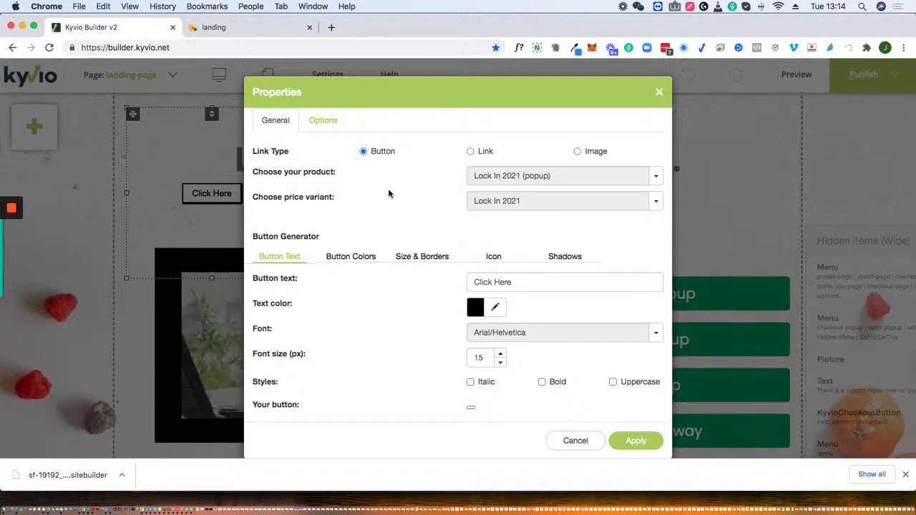
Step: Switch the buy button's link type to Link, select its checkout URL, and leave the properties without applying
click(471, 153)
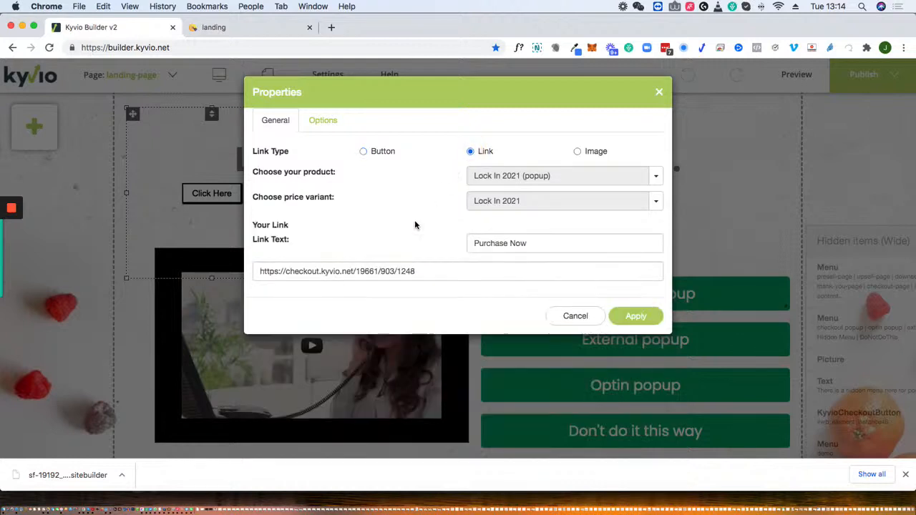
drag(416, 271, 245, 272)
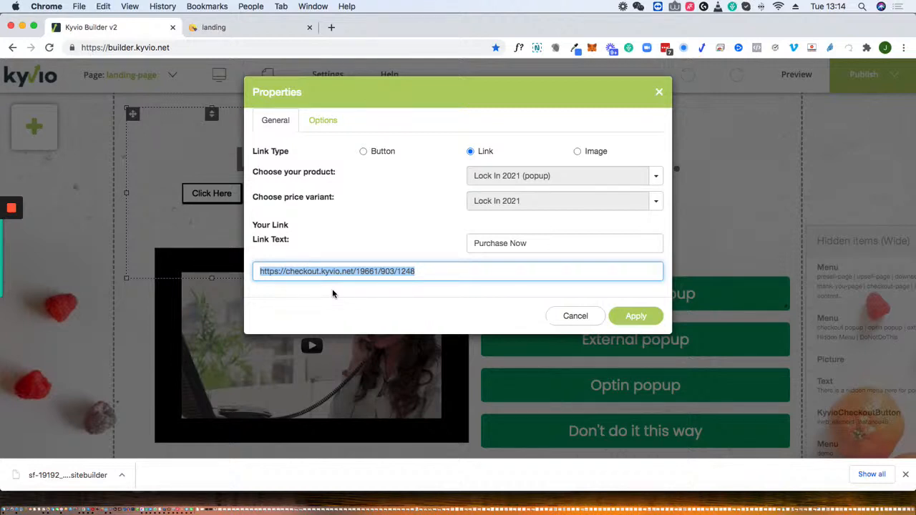
click(574, 316)
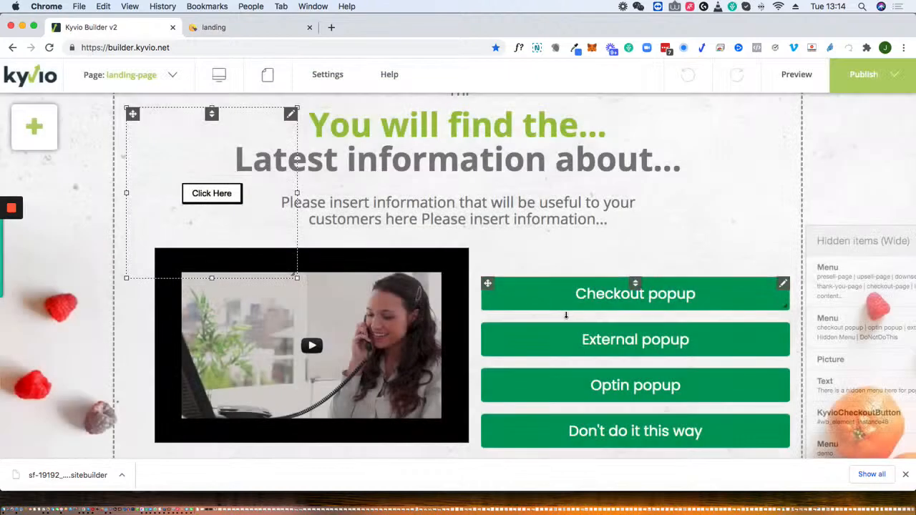
Step: Open the link properties of the Checkout popup button
click(784, 284)
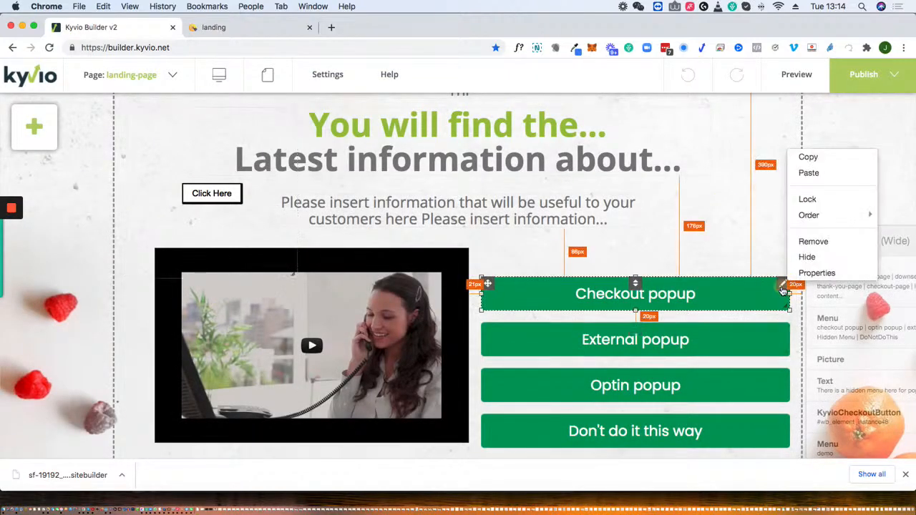
click(818, 274)
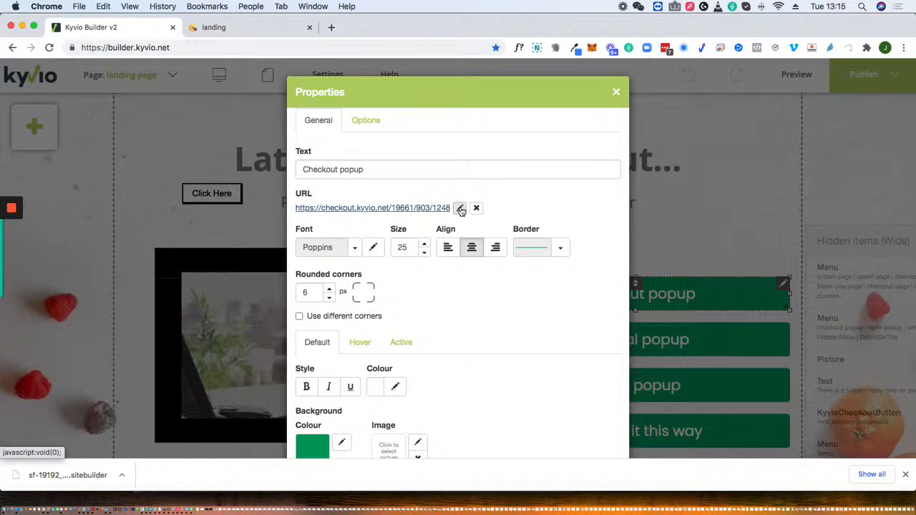
click(461, 209)
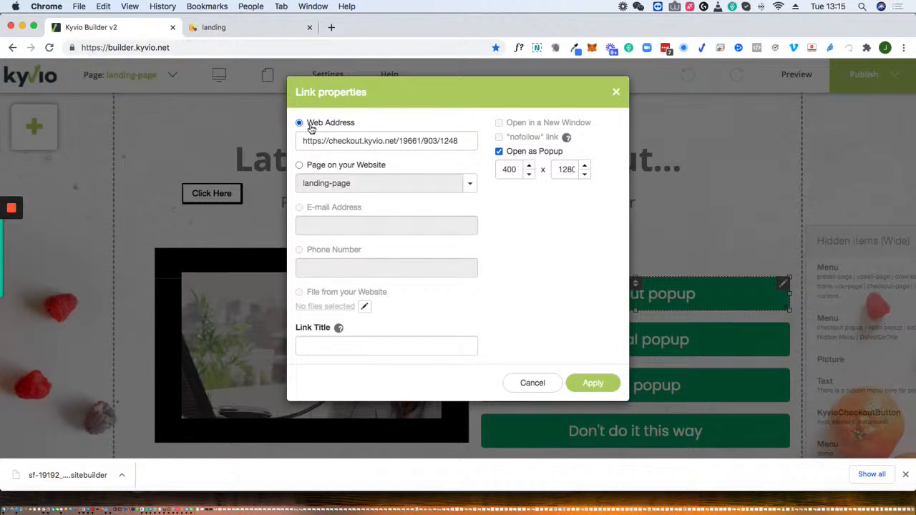
Step: Try linking the Checkout popup button to the website page checkout-page instead of a web address
click(299, 165)
click(470, 185)
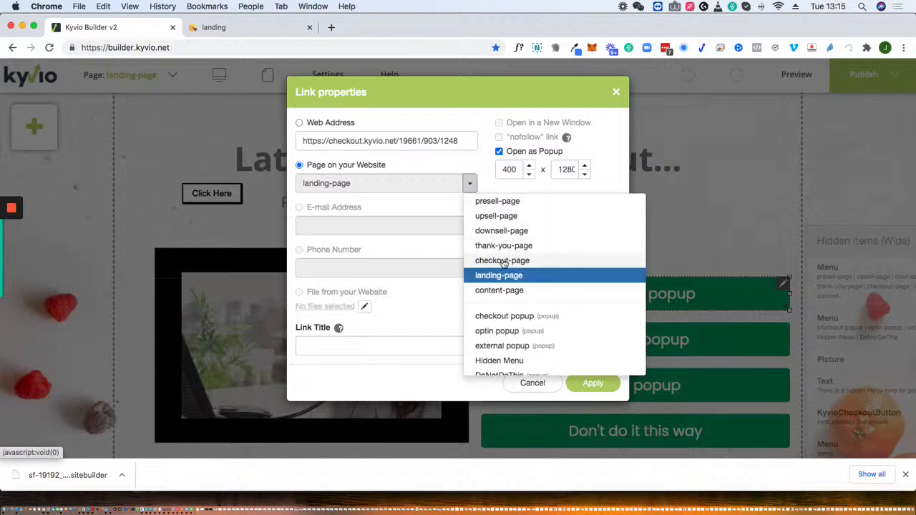
click(503, 261)
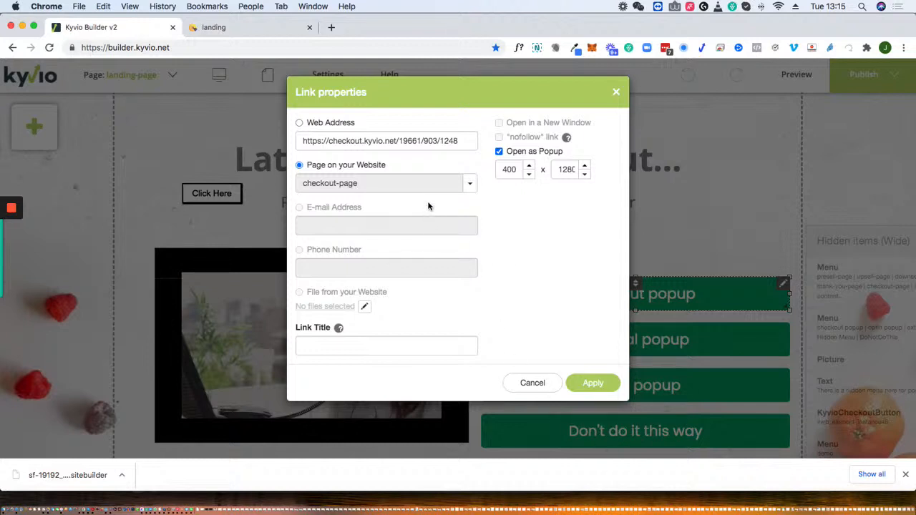
Step: Set the Checkout popup button's link type to Web Address with its Kyvio checkout URL, and apply the link and button properties
click(299, 124)
click(591, 386)
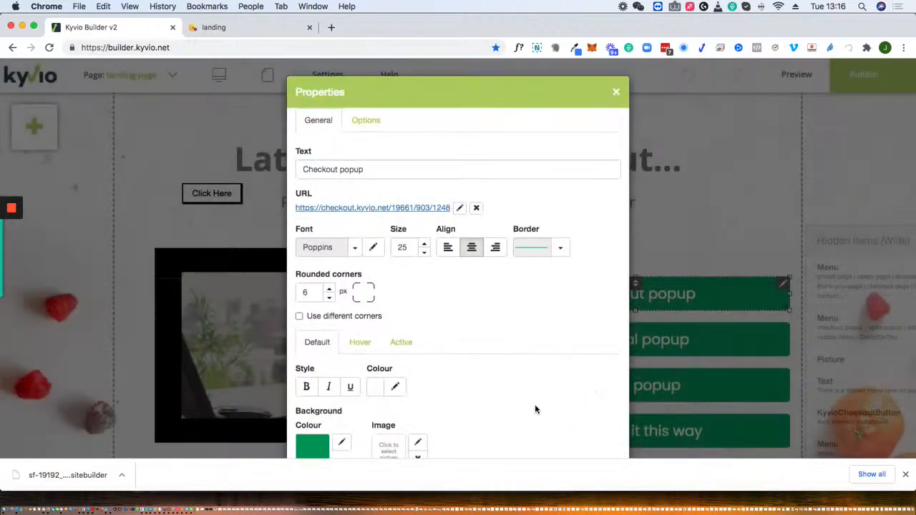
scroll(509, 383, down, 3)
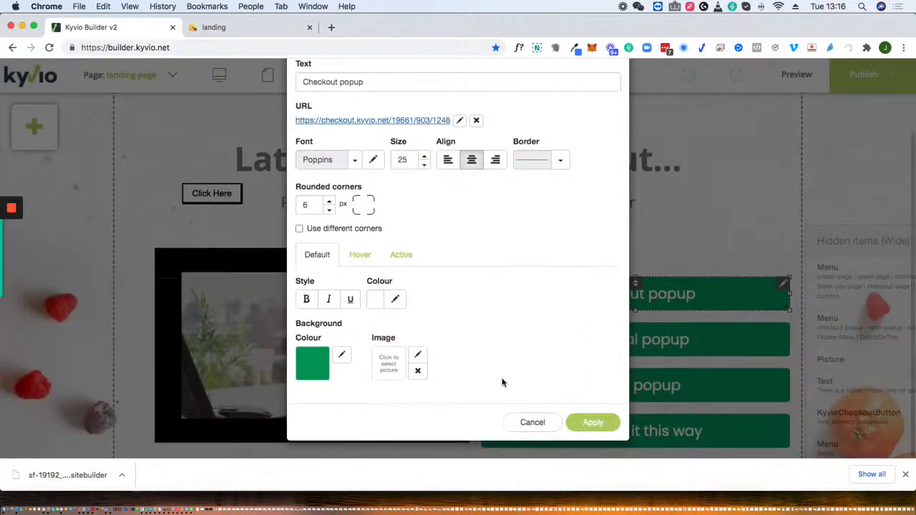
click(591, 423)
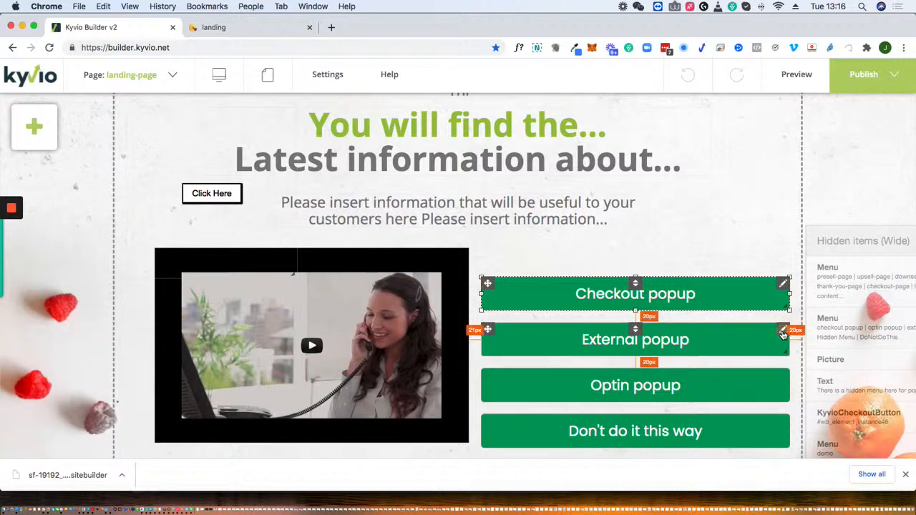
Step: Examine the External popup button's web address and popup size in its link properties, and leave without applying changes
right_click(783, 333)
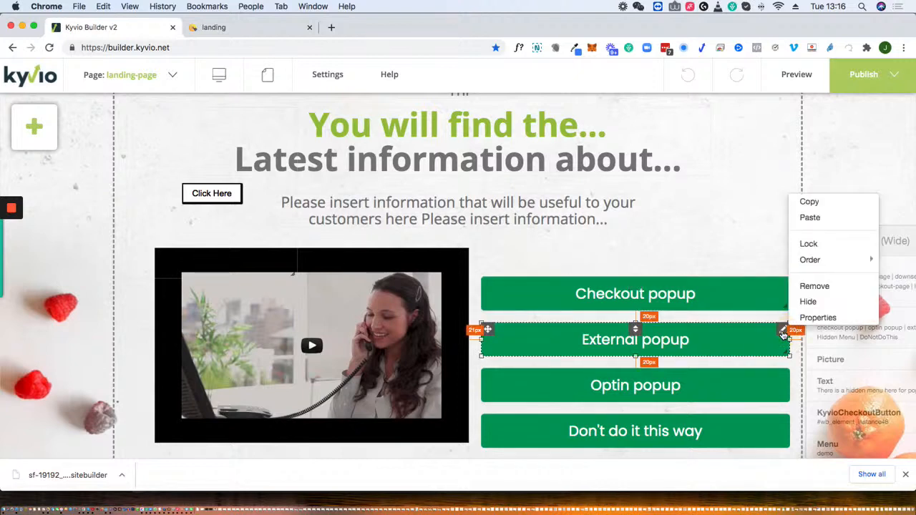
click(815, 317)
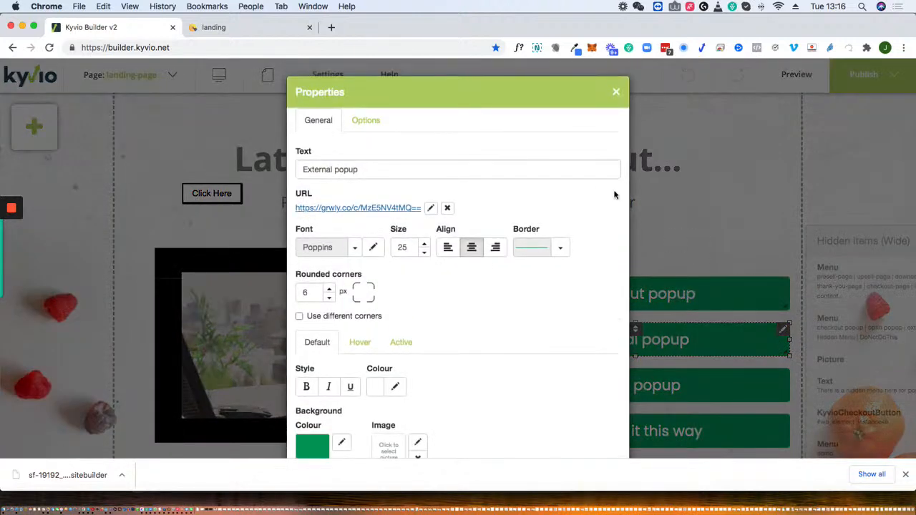
click(430, 209)
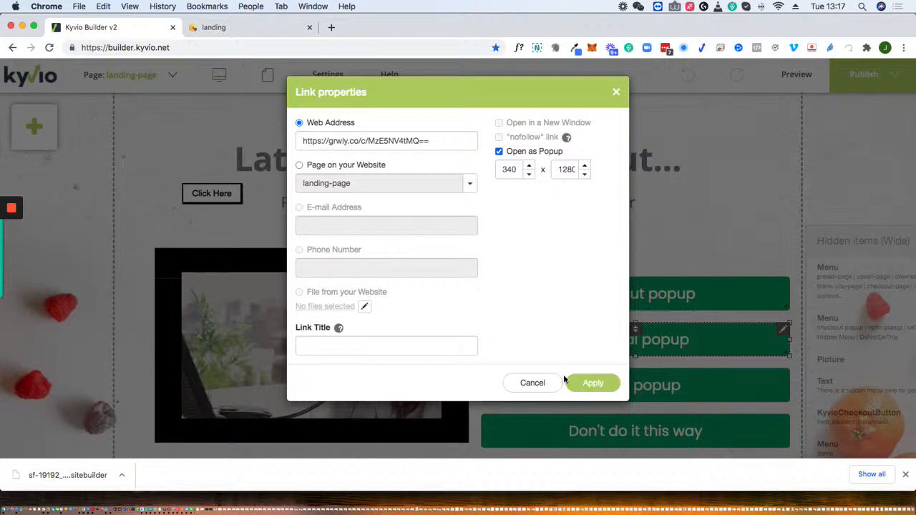
click(533, 386)
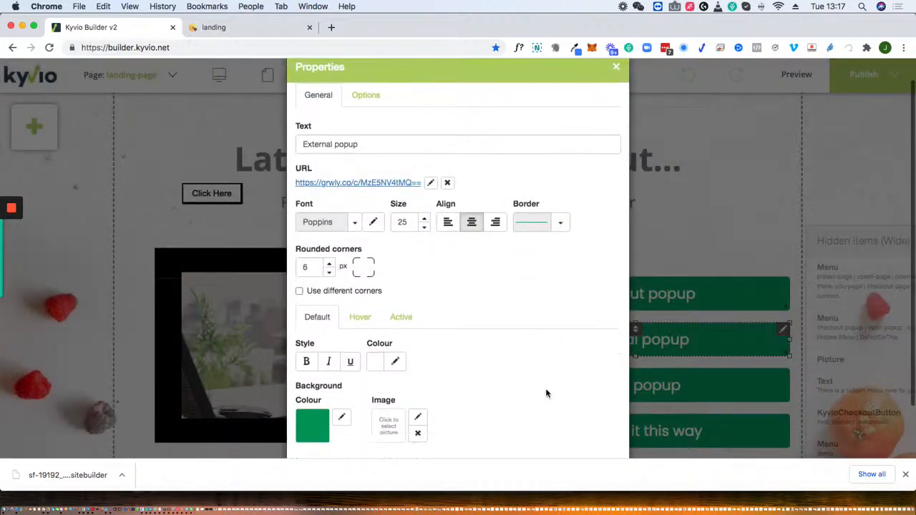
scroll(546, 387, down, 3)
click(537, 423)
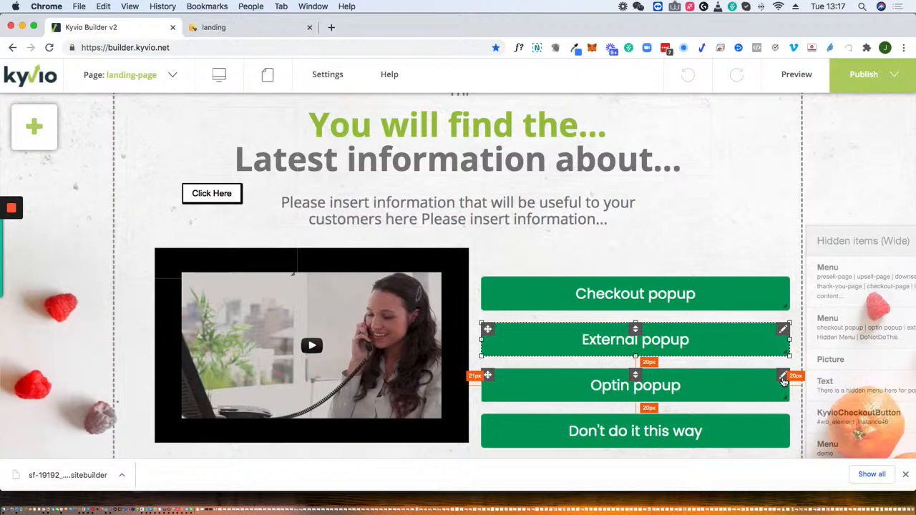
Step: Examine the Optin popup button's link target, popup size and available website pages, and leave its properties without applying changes
right_click(784, 379)
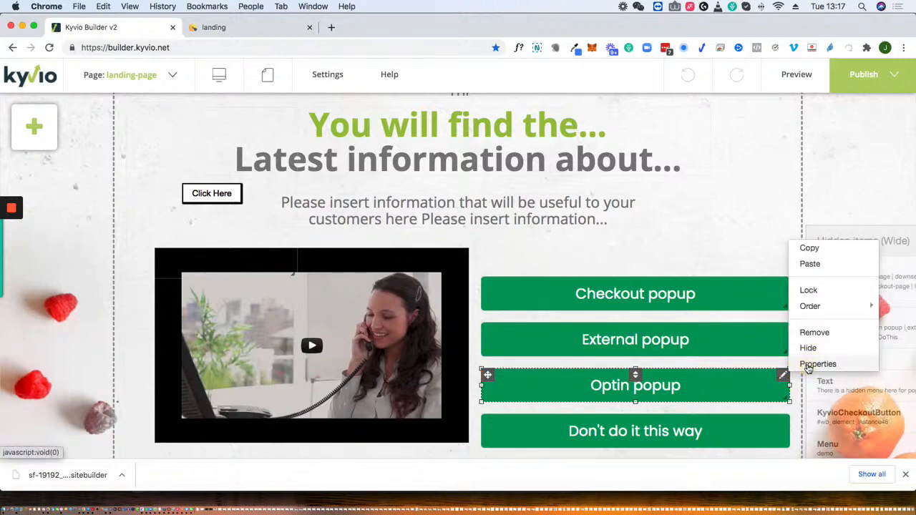
click(808, 364)
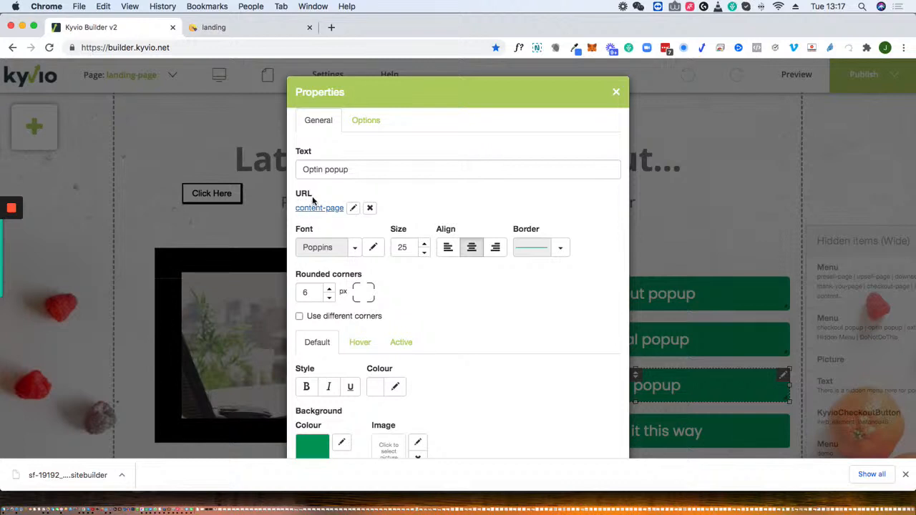
click(353, 209)
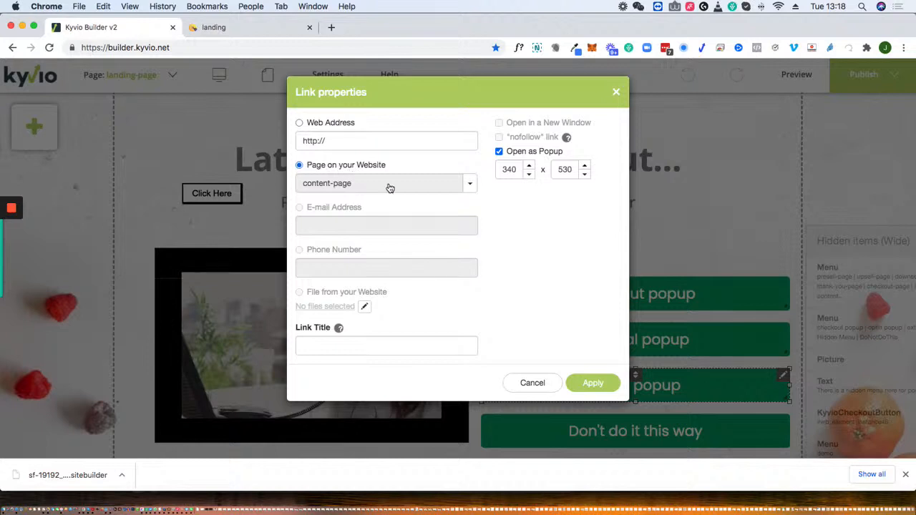
click(471, 185)
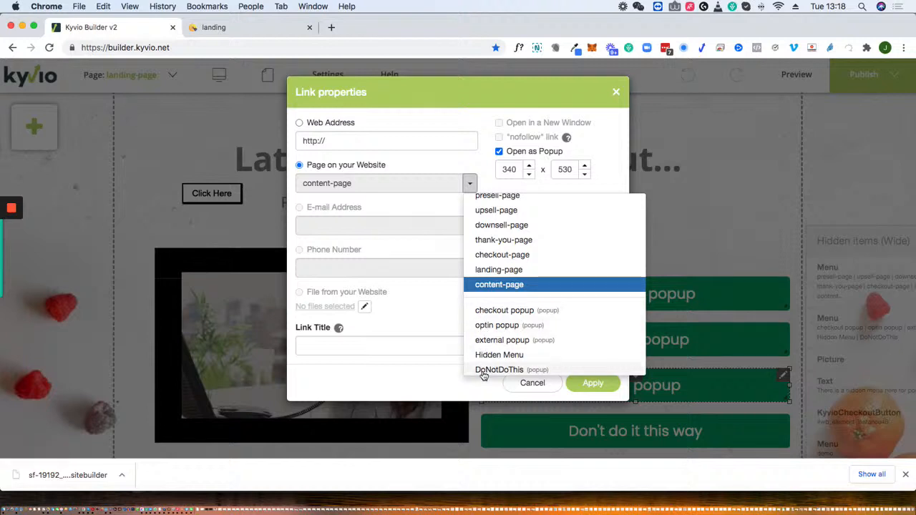
click(488, 286)
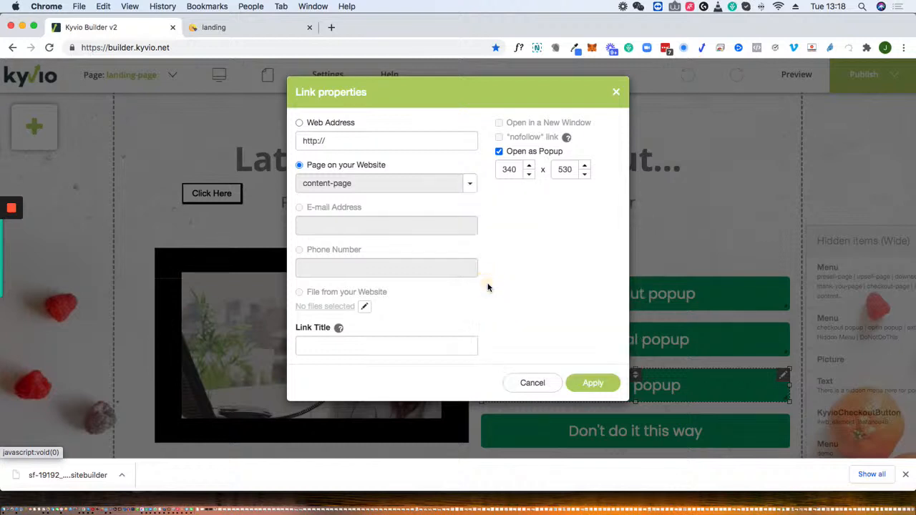
click(542, 386)
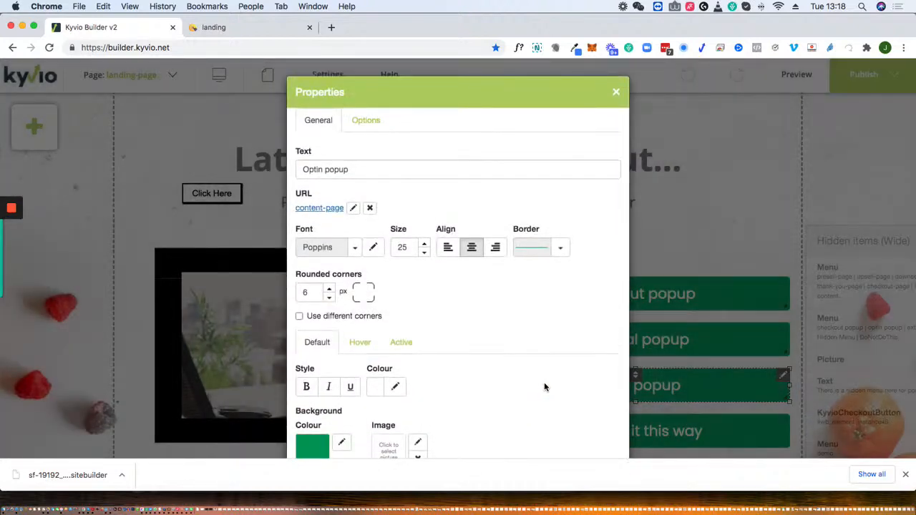
scroll(545, 401, down, 3)
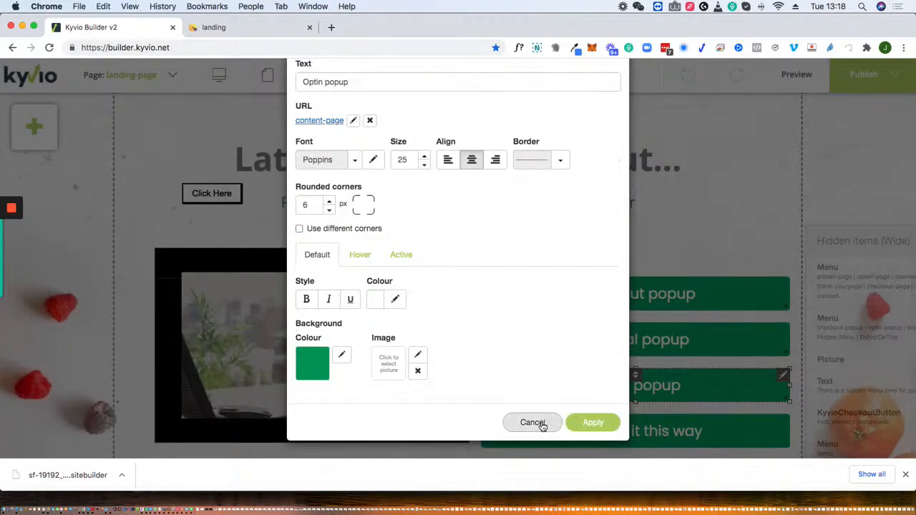
click(540, 424)
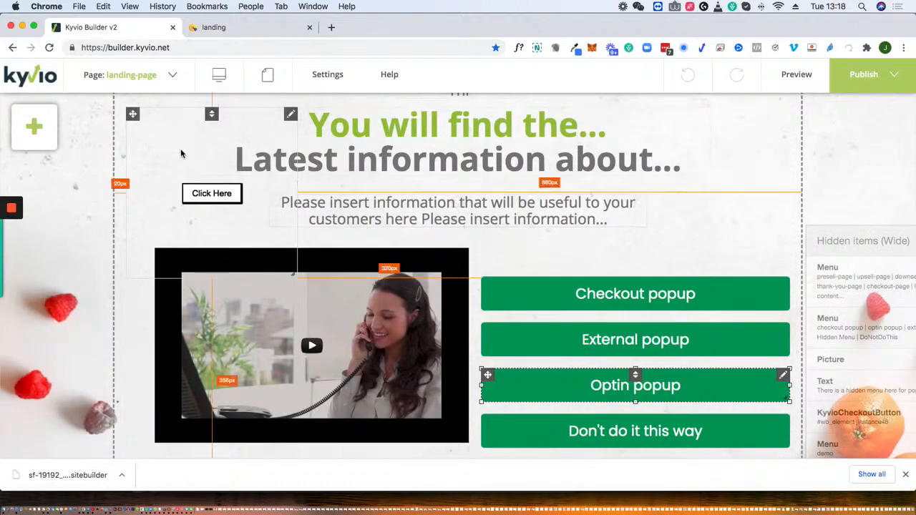
Step: Remove the Click Here buy button from landing-page
right_click(291, 118)
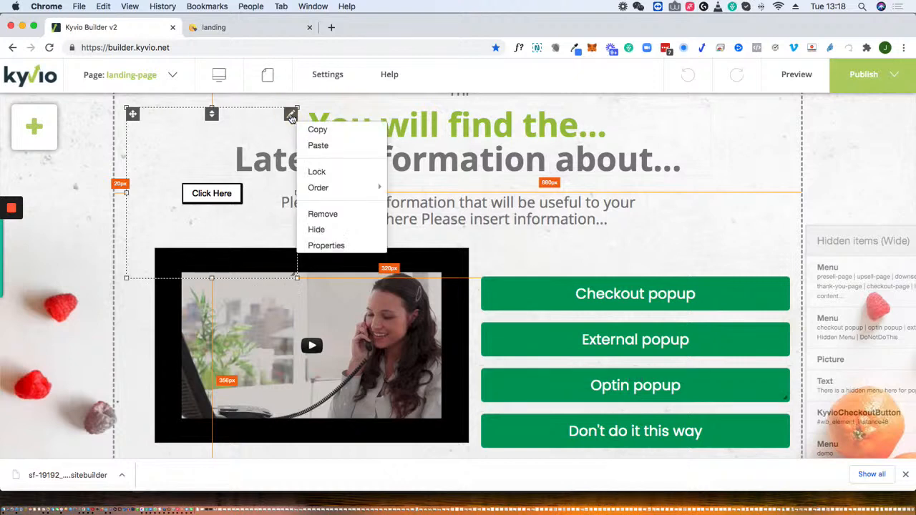
click(321, 215)
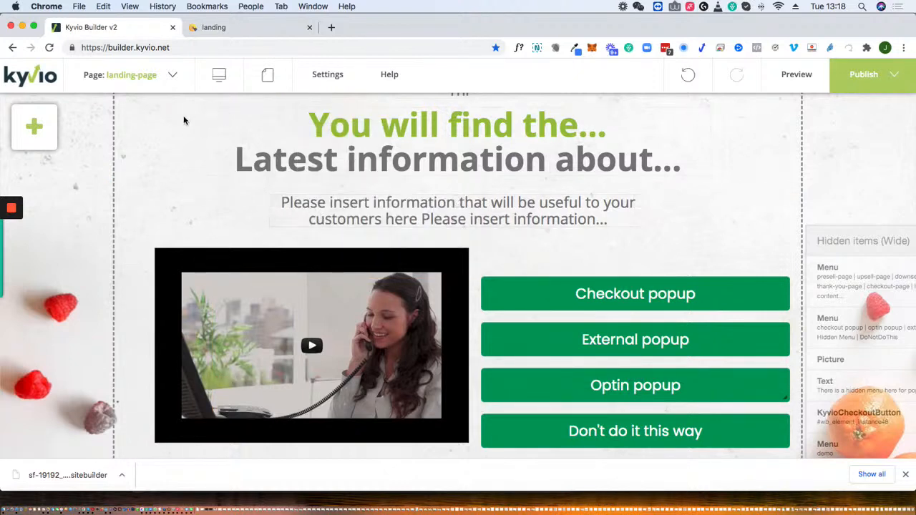
Step: Open content-page without saving the landing-page changes, and show it in the Phone layout
mouse_move(176, 86)
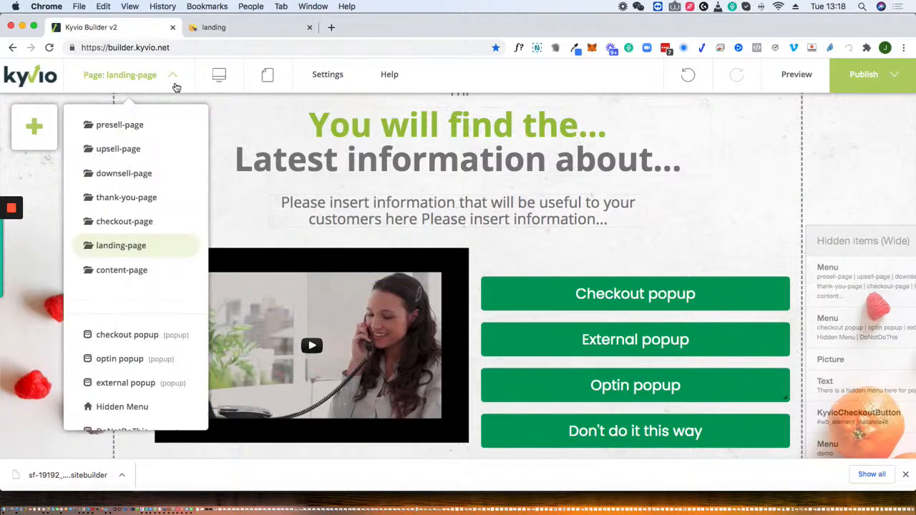
click(112, 270)
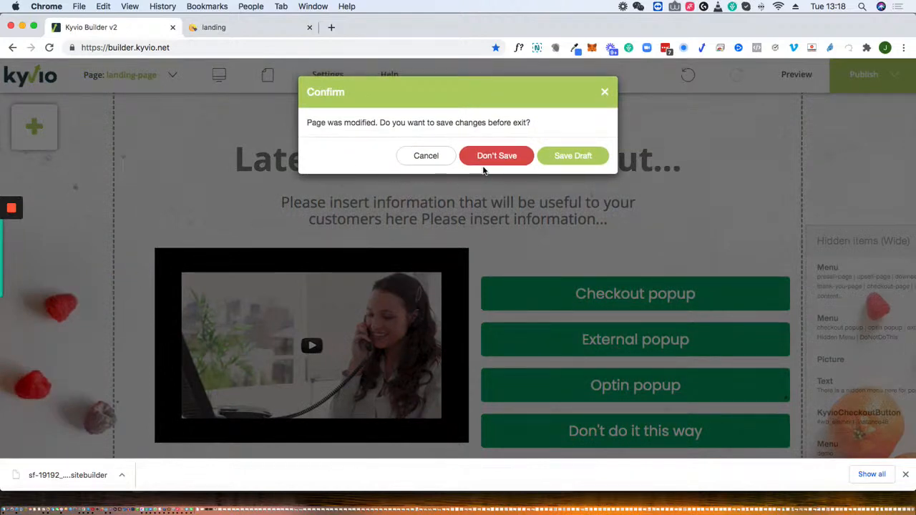
click(496, 157)
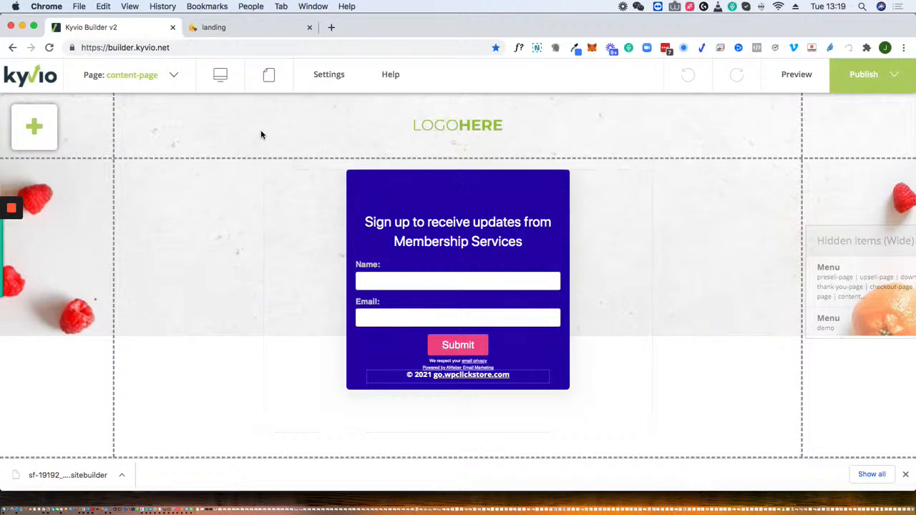
click(220, 76)
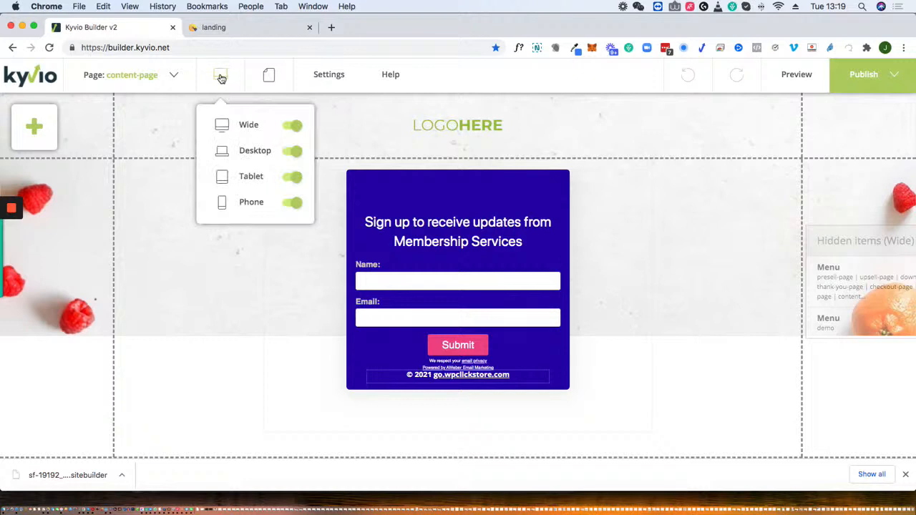
click(249, 206)
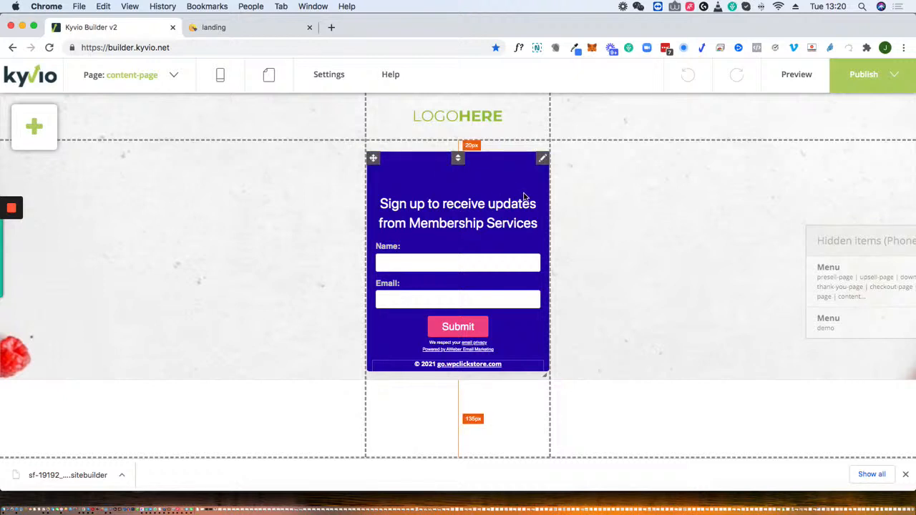
Step: Examine the HTML form code in the sign-up form's properties on content-page, and close them without changes
click(543, 160)
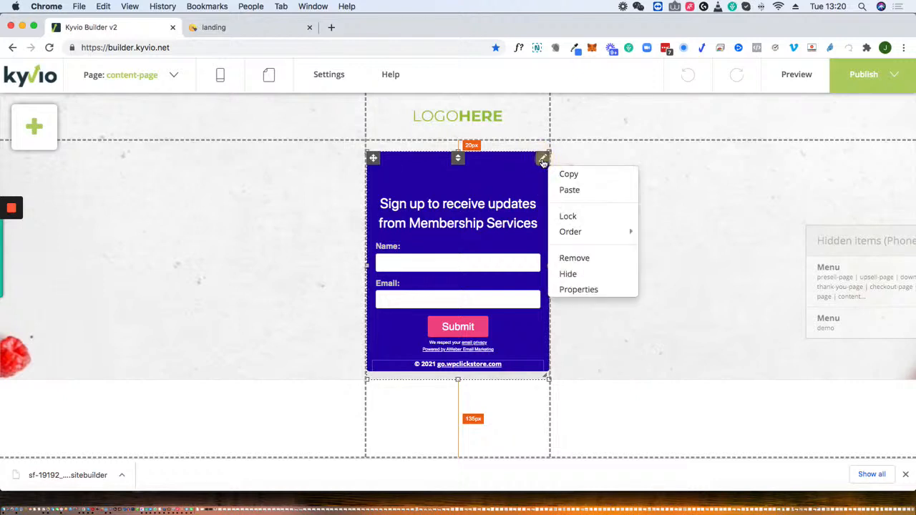
click(590, 291)
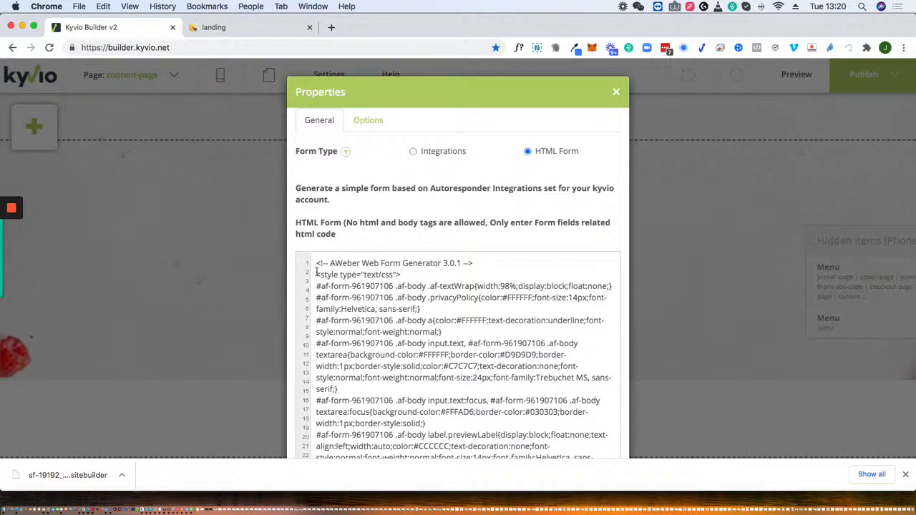
scroll(317, 273, down, 15)
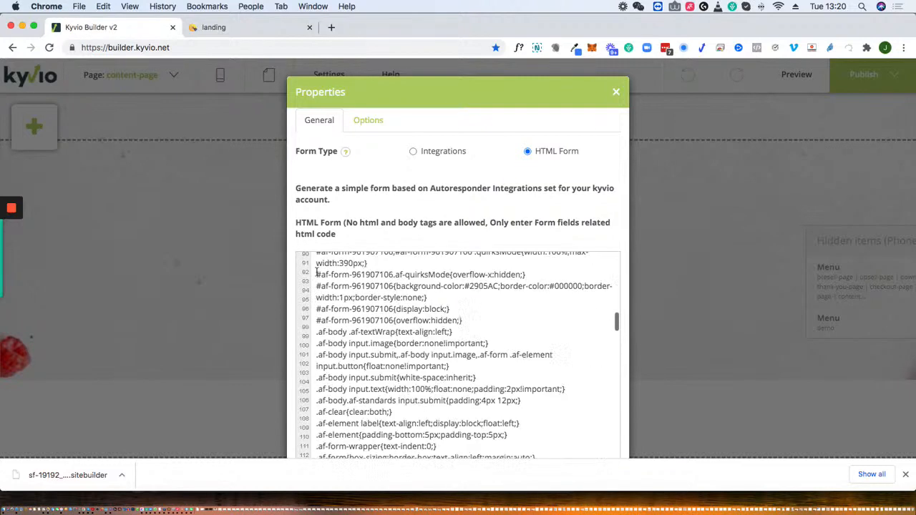
scroll(317, 272, down, 20)
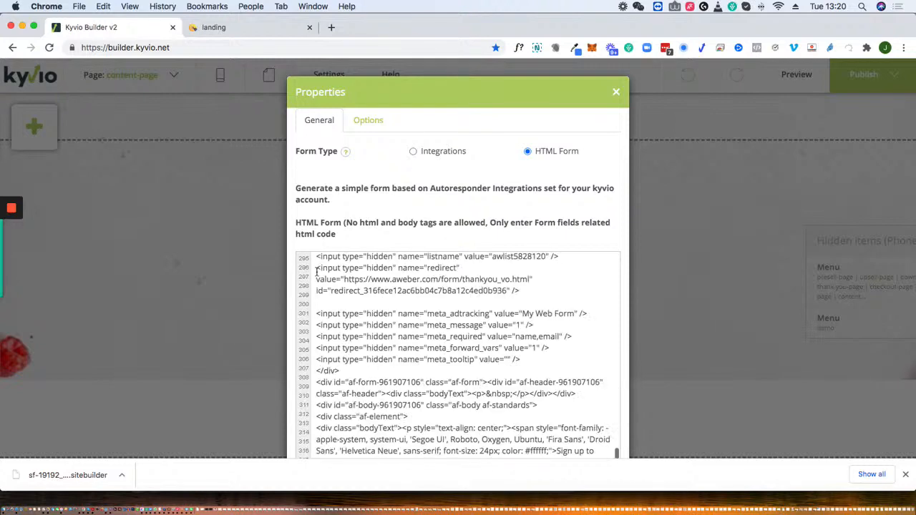
scroll(317, 273, down, 15)
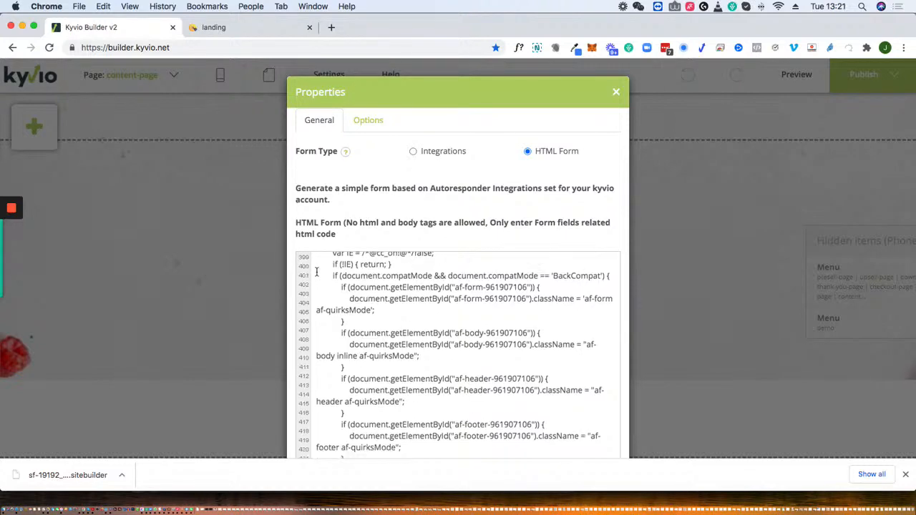
scroll(317, 273, up, 4)
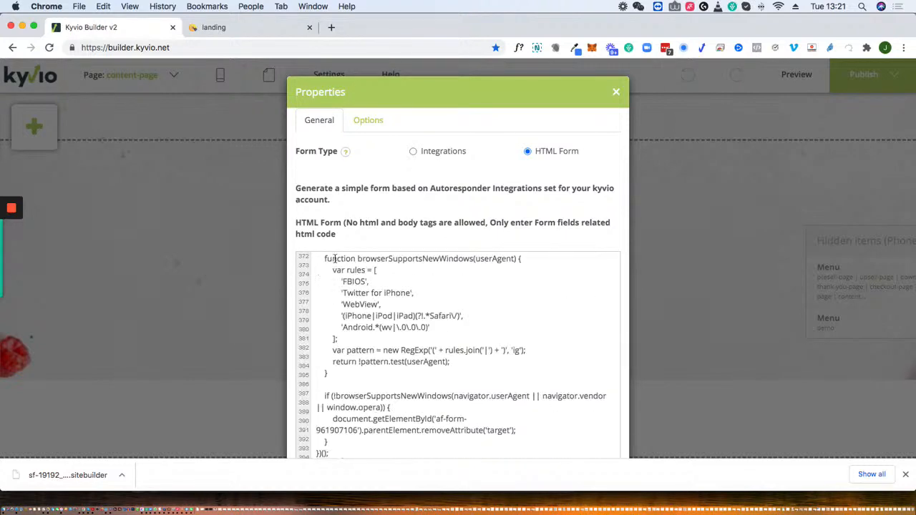
click(616, 94)
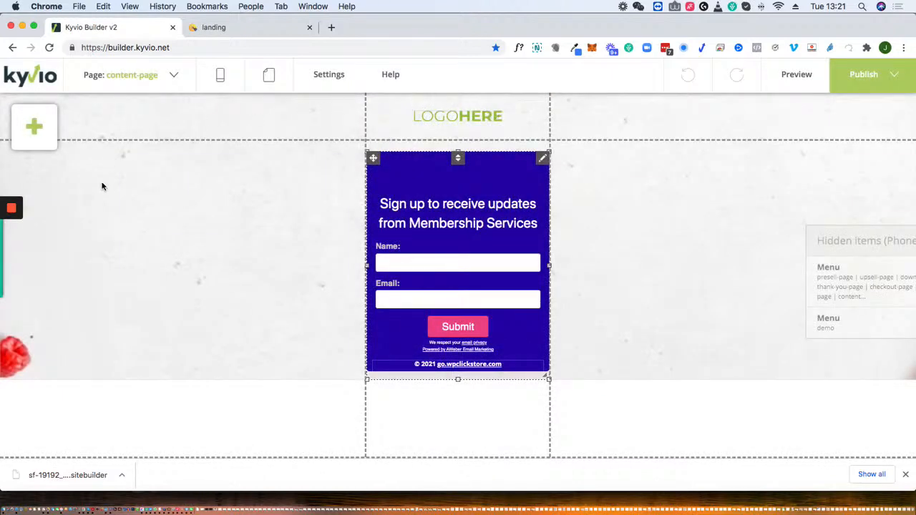
Step: Place an Optin Form element beside the sign-up form on content-page, and remove it again
click(34, 134)
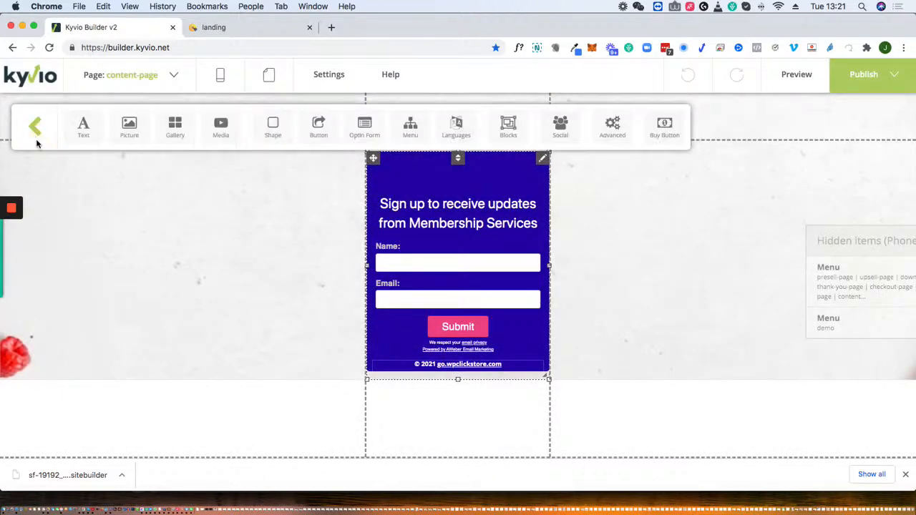
click(364, 128)
drag(374, 417, 256, 229)
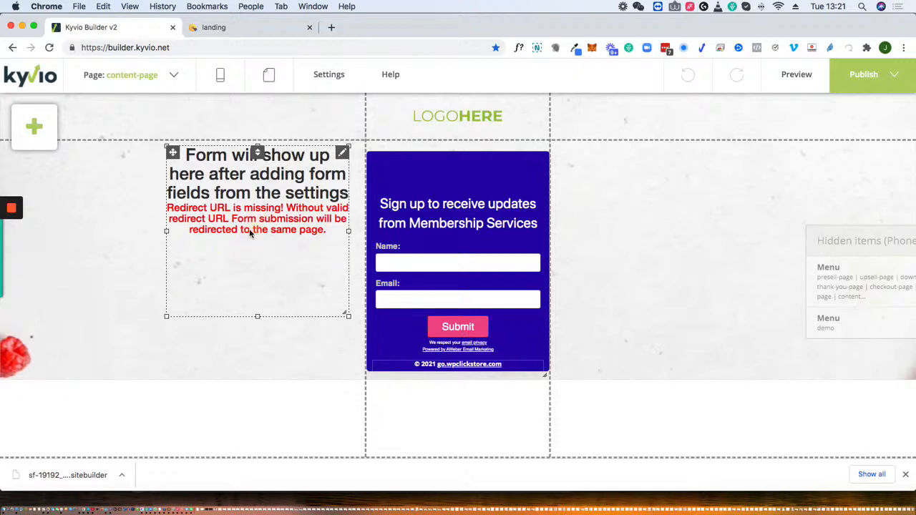
click(343, 154)
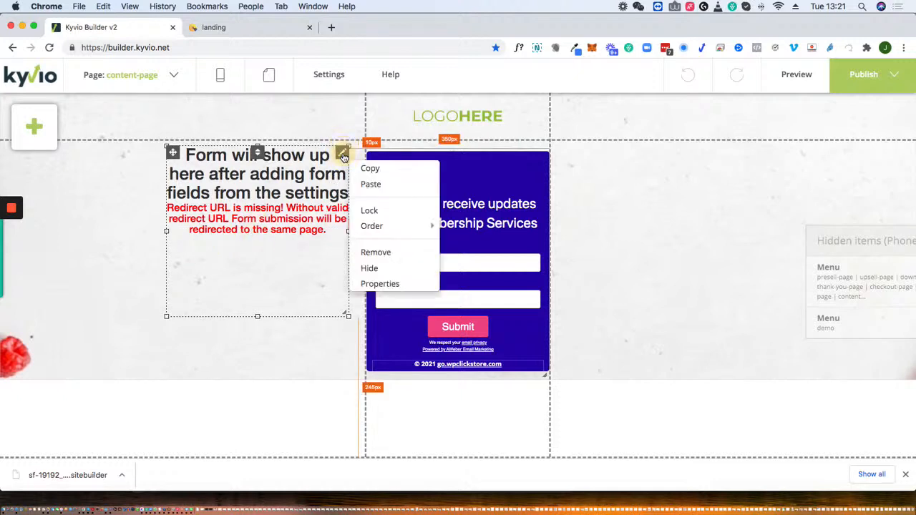
click(366, 253)
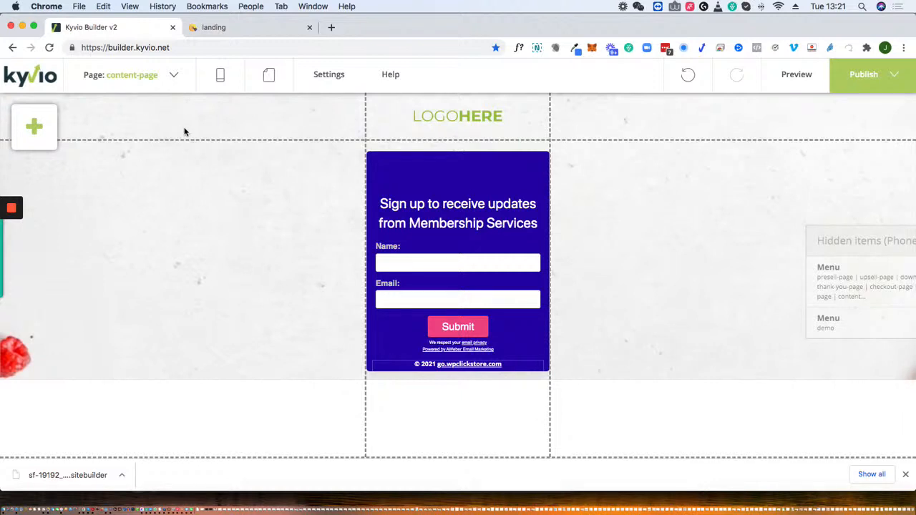
Step: Reload the published landing page and look through its sections and popup buttons
mouse_move(183, 96)
click(214, 28)
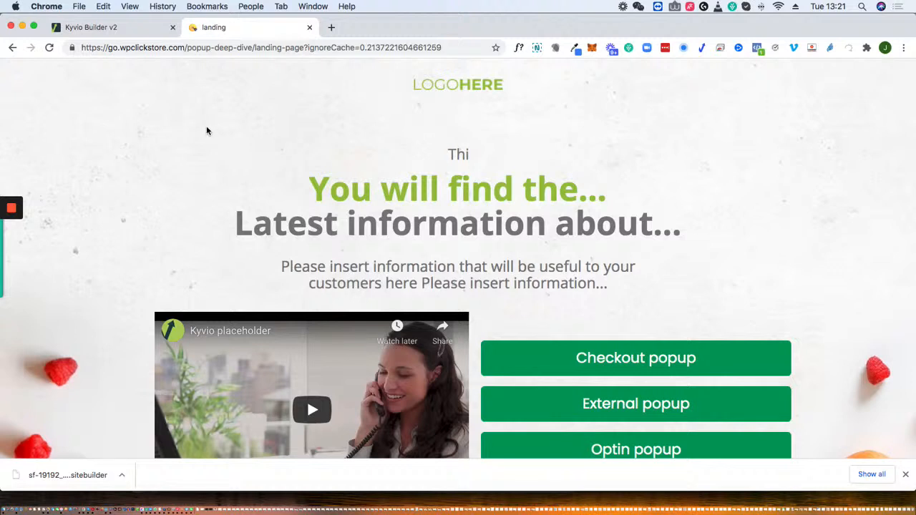
click(50, 48)
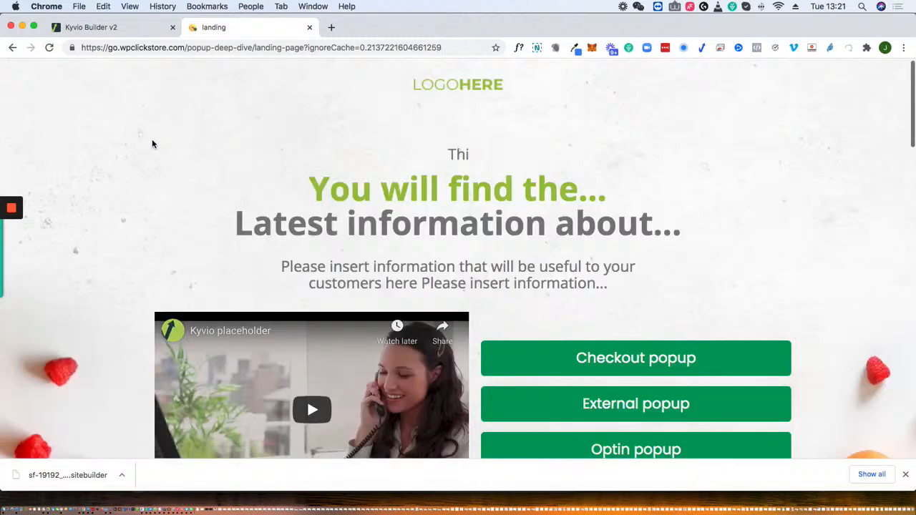
scroll(154, 146, down, 1)
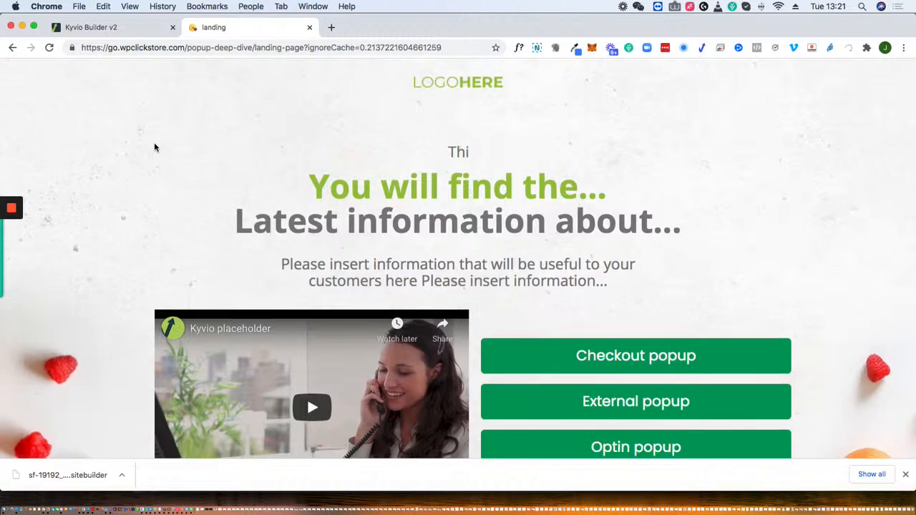
scroll(171, 154, down, 10)
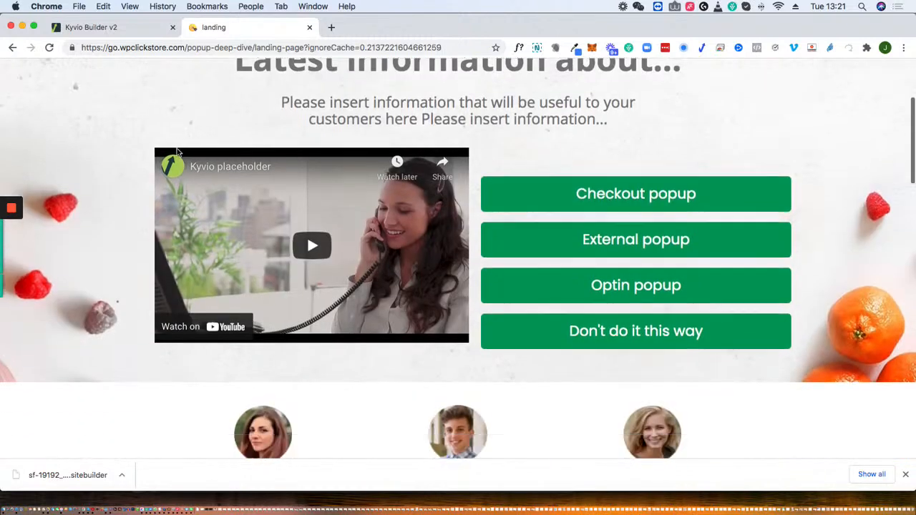
scroll(179, 152, down, 6)
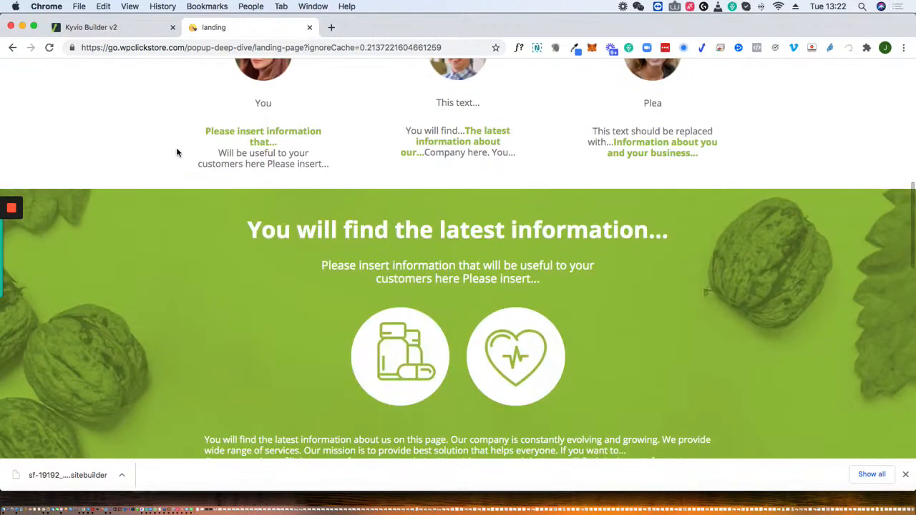
click(48, 51)
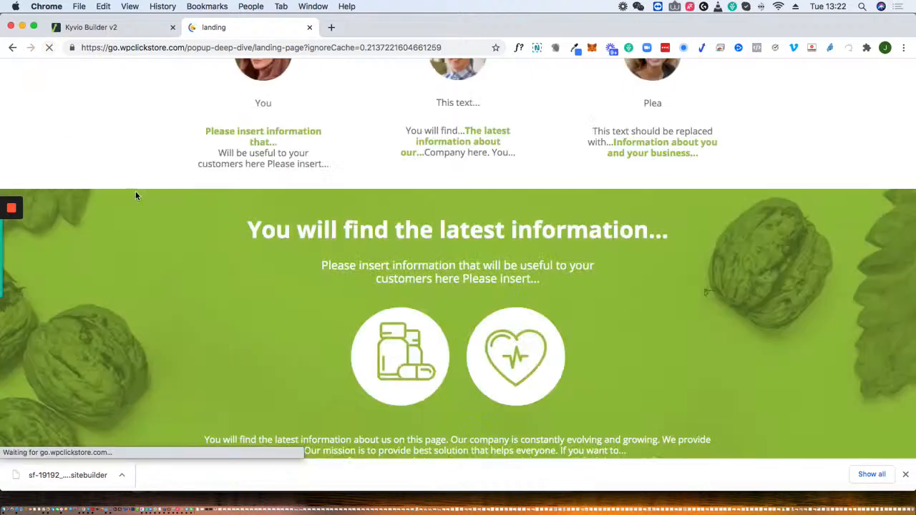
scroll(301, 282, up, 10)
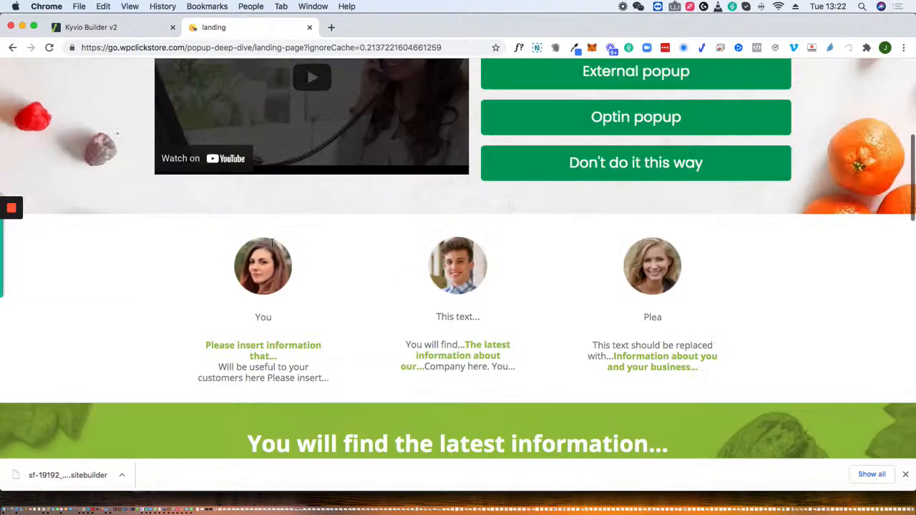
scroll(272, 244, down, 4)
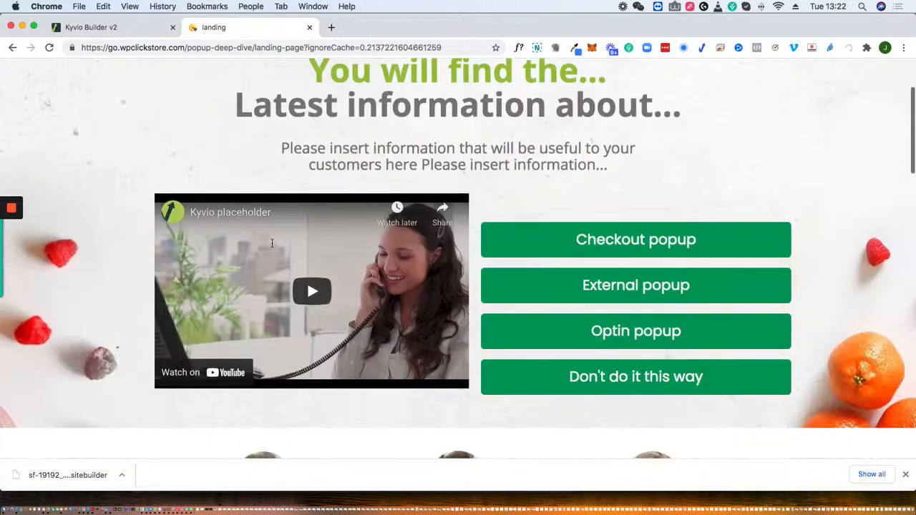
scroll(272, 243, down, 3)
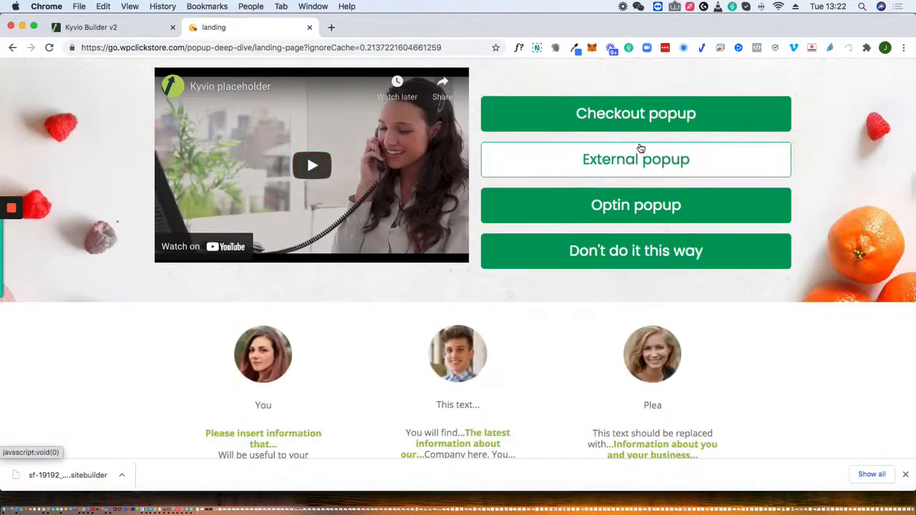
Step: Test the Checkout popup button on the published page, examine the order summary and card form, and close the popup
click(644, 117)
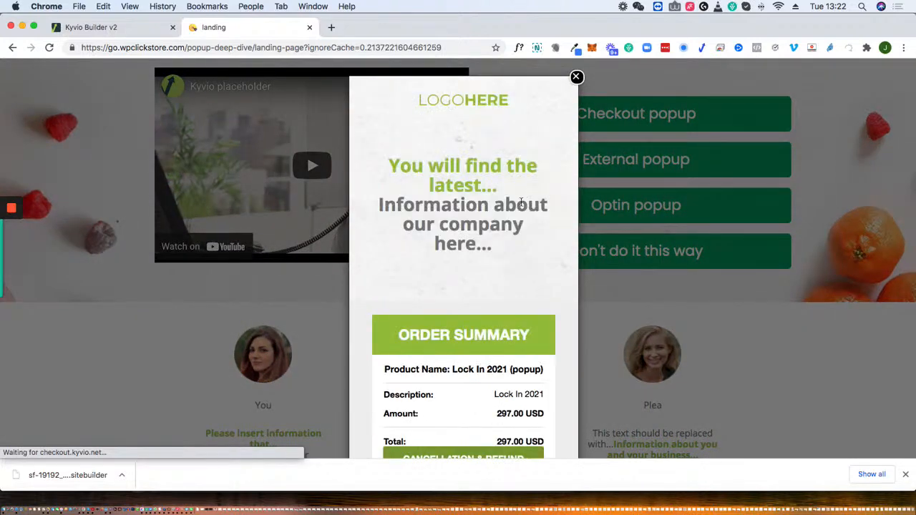
scroll(517, 226, down, 5)
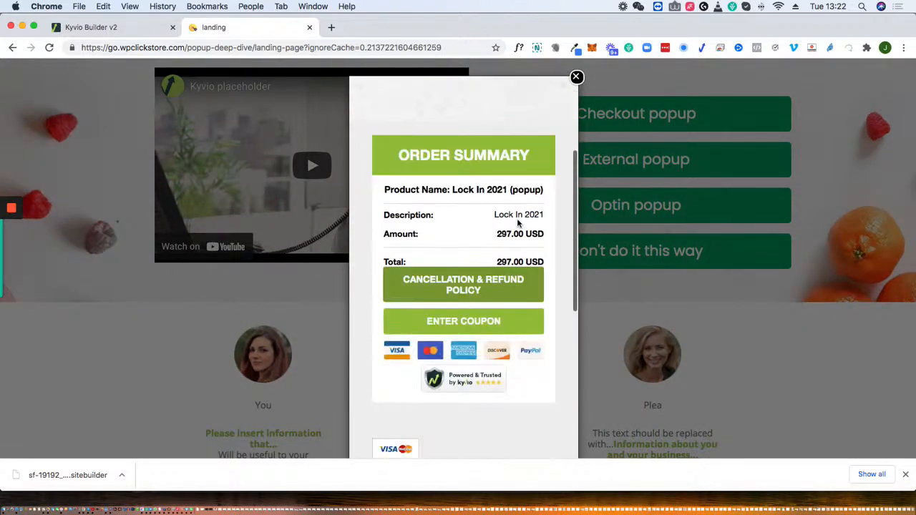
scroll(517, 219, down, 7)
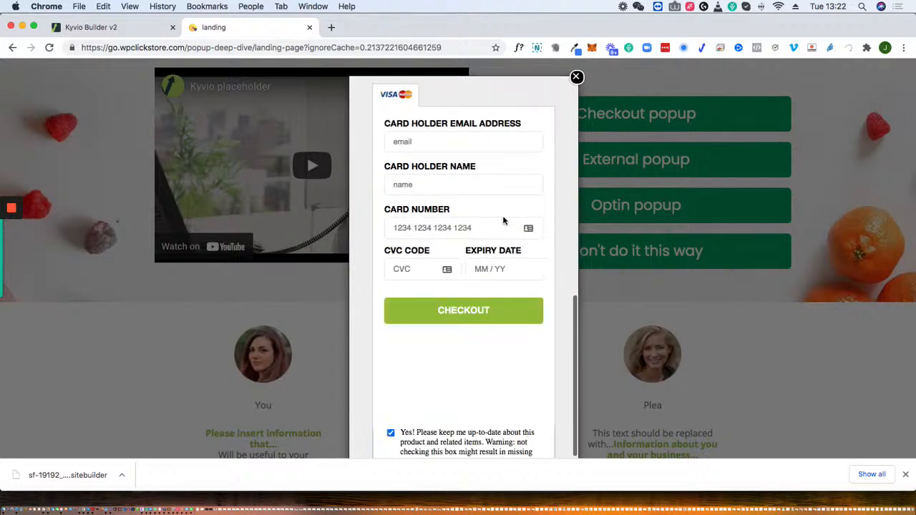
scroll(501, 223, down, 2)
scroll(504, 215, down, 3)
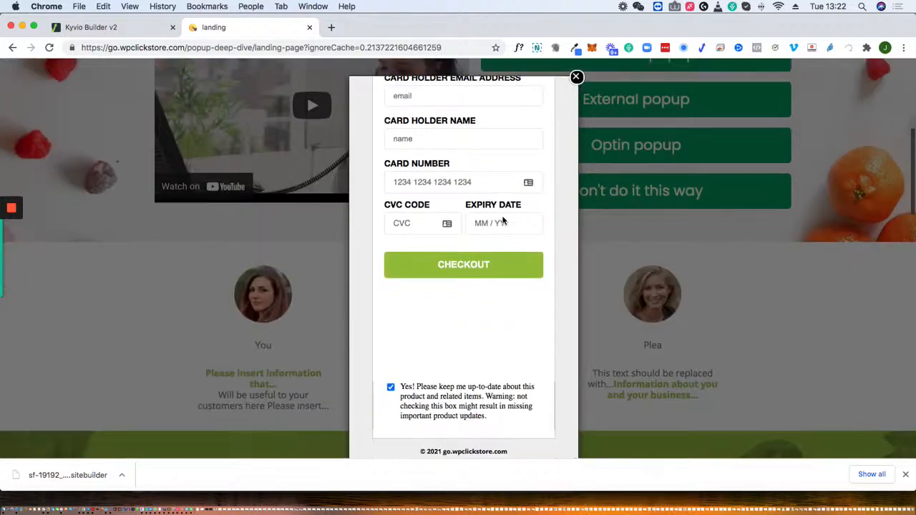
scroll(517, 195, up, 12)
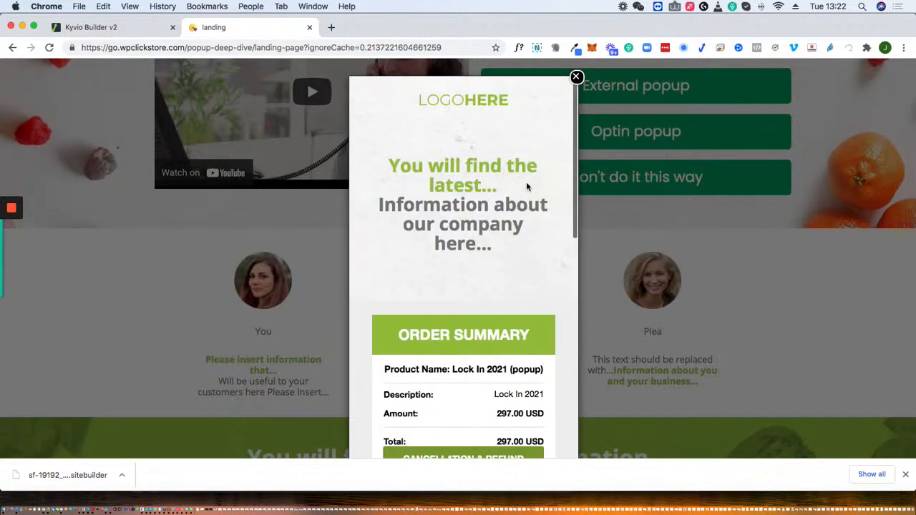
click(576, 77)
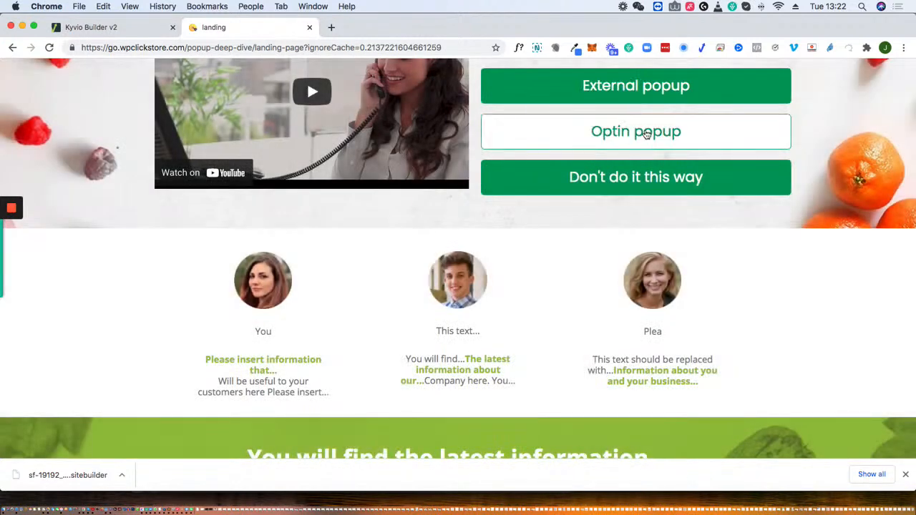
Step: Test the External popup button, look through the whole external page in the popup, and close it
click(624, 92)
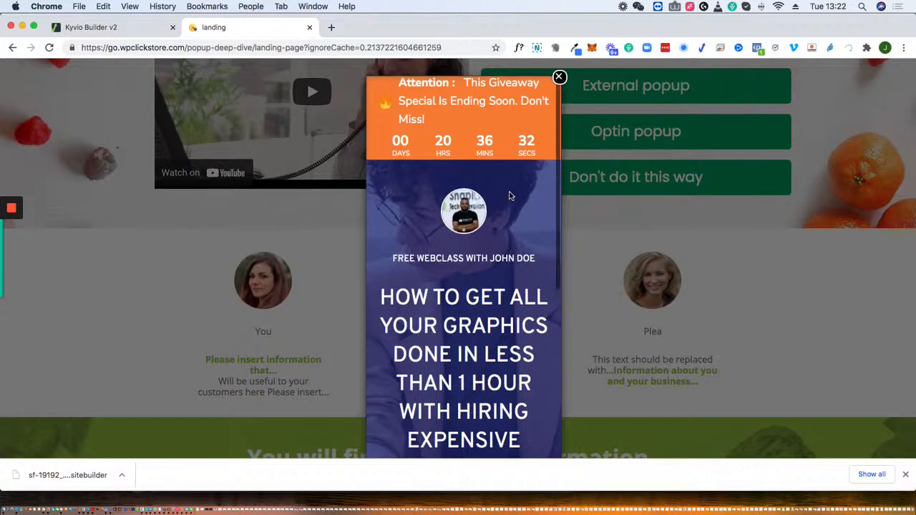
scroll(508, 197, down, 2)
scroll(509, 195, down, 4)
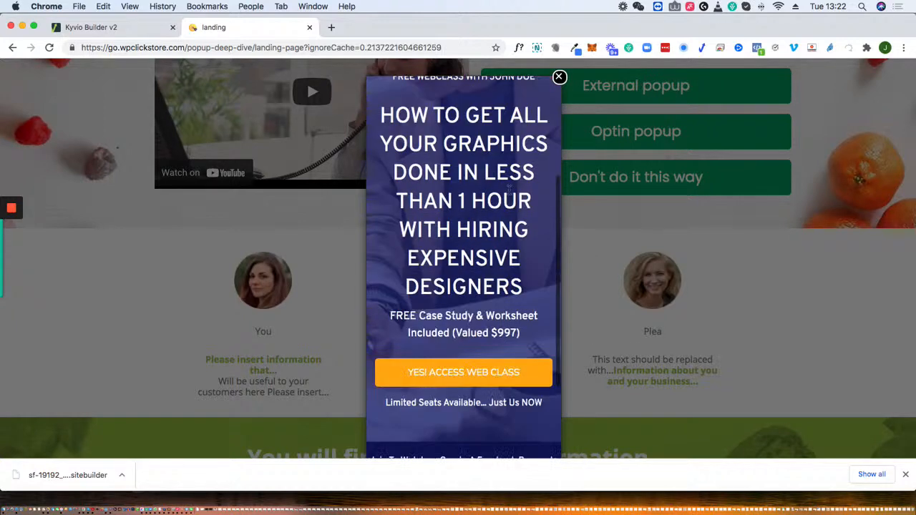
scroll(509, 189, down, 2)
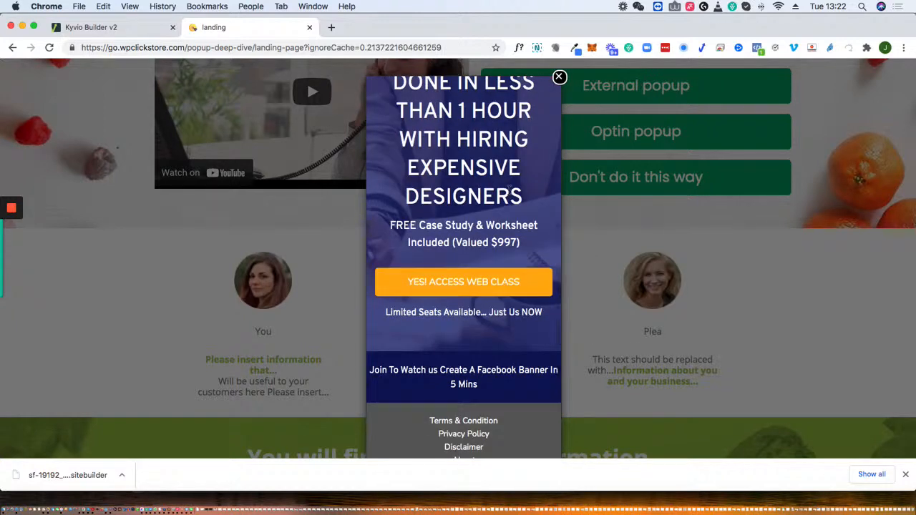
scroll(508, 188, down, 3)
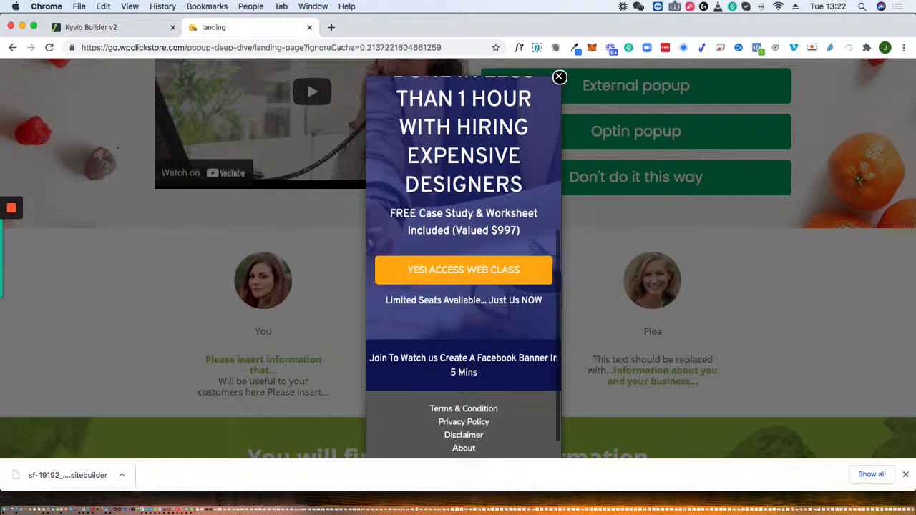
scroll(508, 187, up, 3)
scroll(508, 189, up, 5)
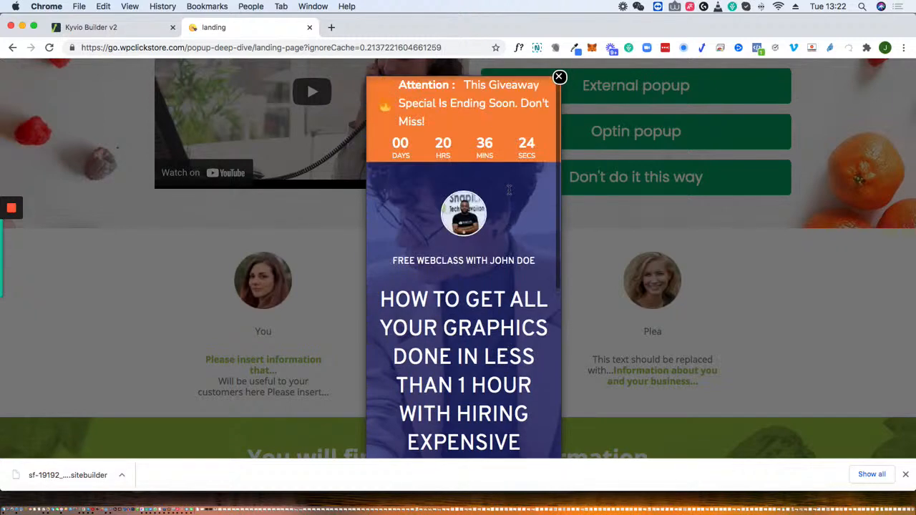
click(559, 76)
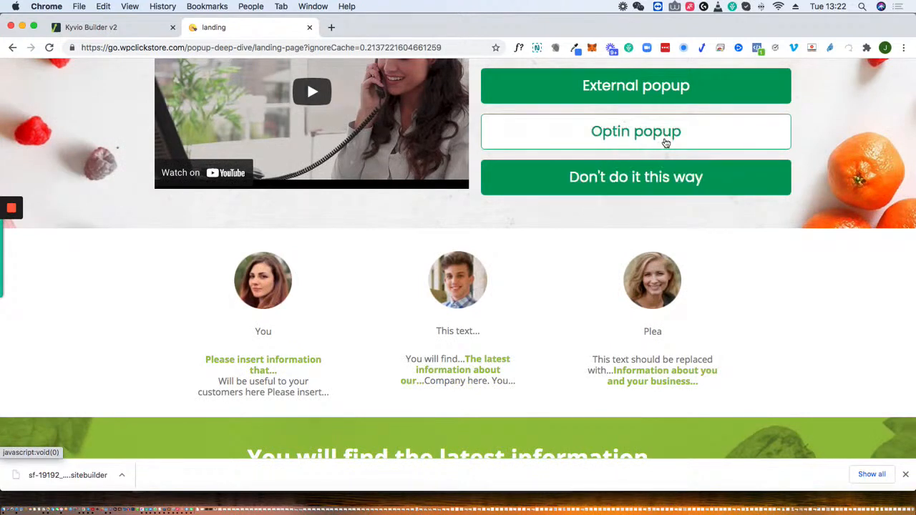
Step: Test the Optin popup button, examine the sign-up form in the popup, and return to the Kyvio builder
click(635, 139)
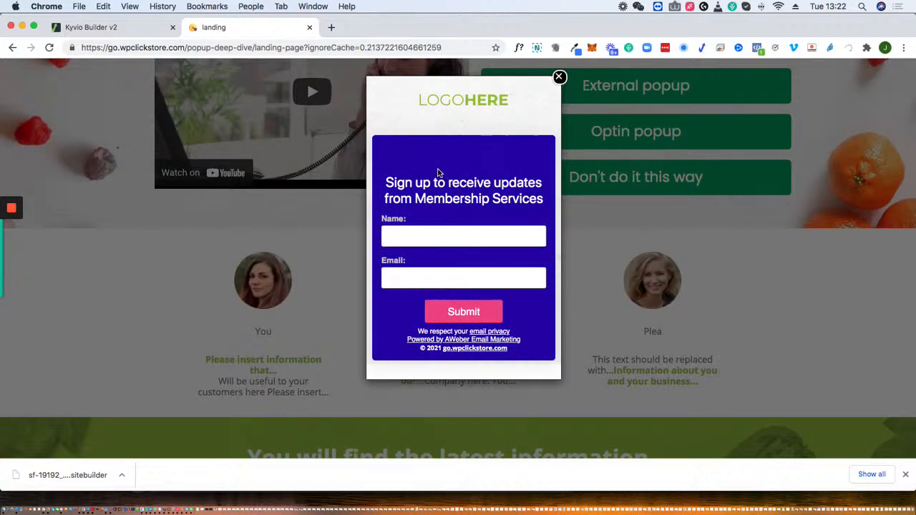
scroll(438, 173, down, 1)
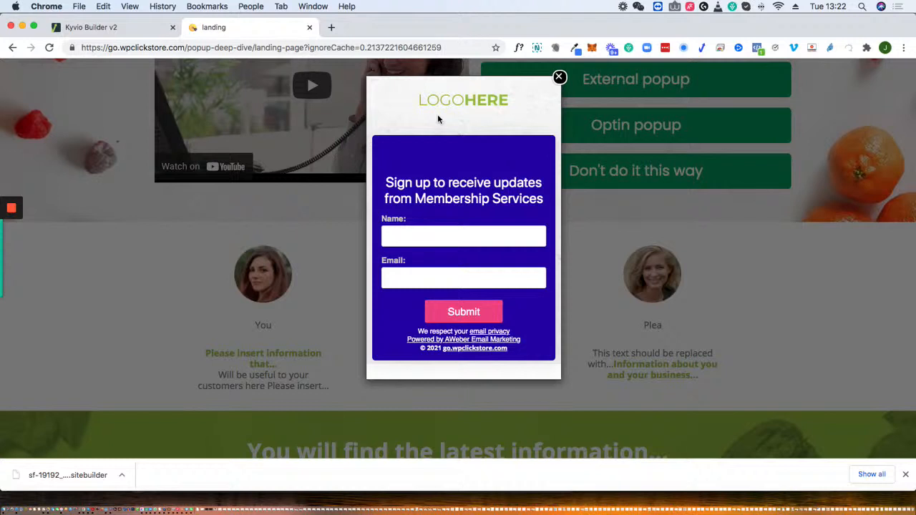
click(113, 28)
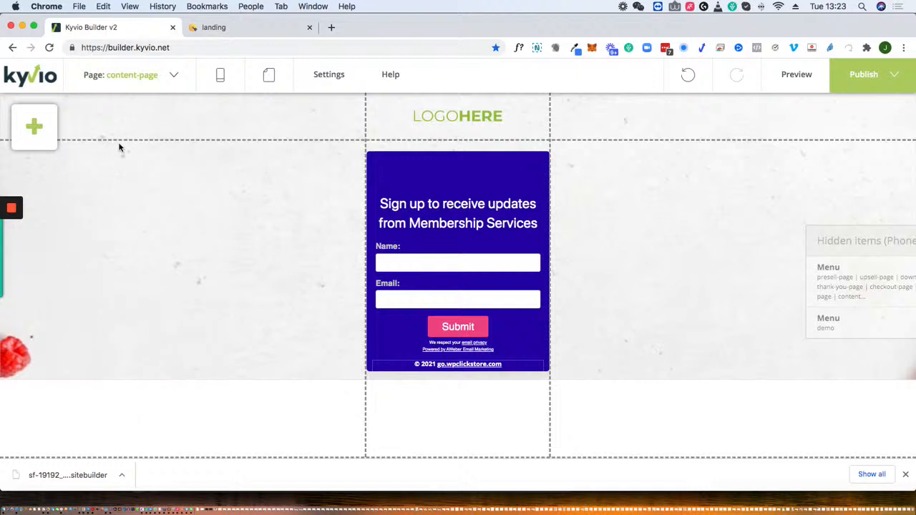
Step: Show content-page in the Wide layout, and open landing-page at its popup buttons without saving the content-page changes
mouse_move(121, 85)
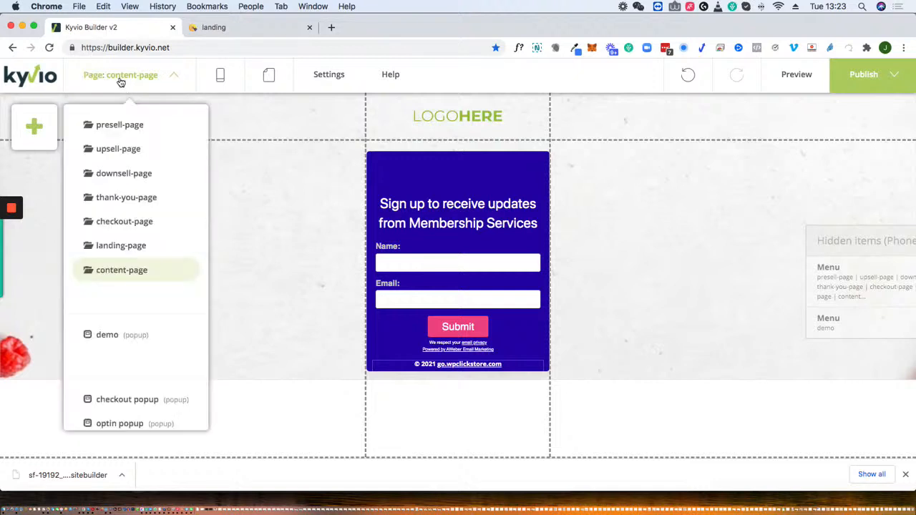
mouse_move(221, 76)
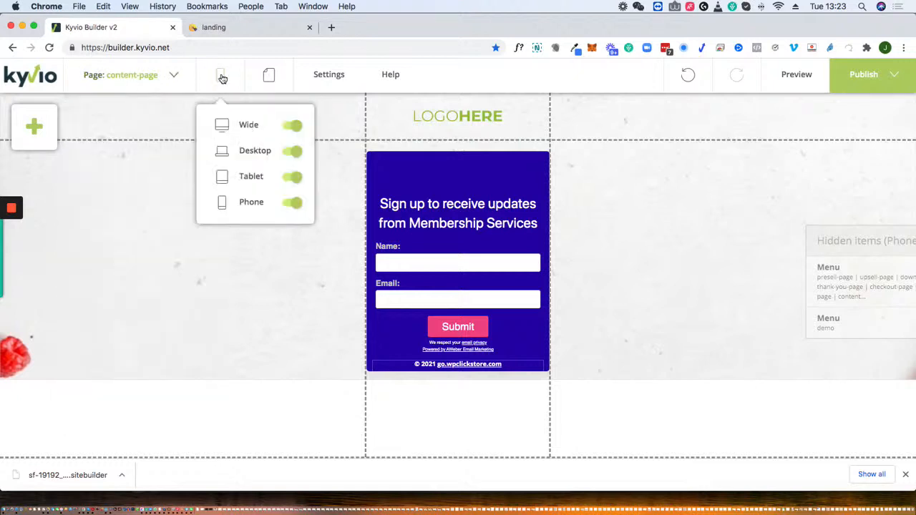
click(248, 127)
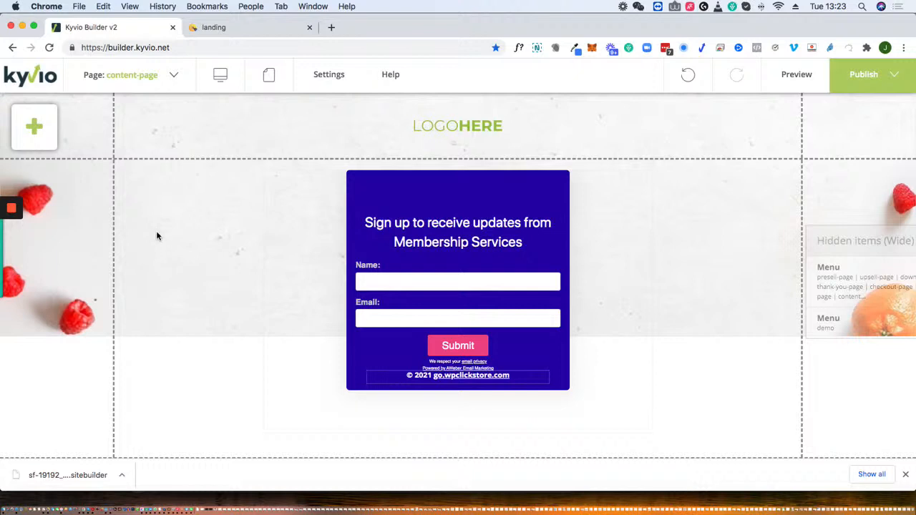
mouse_move(146, 82)
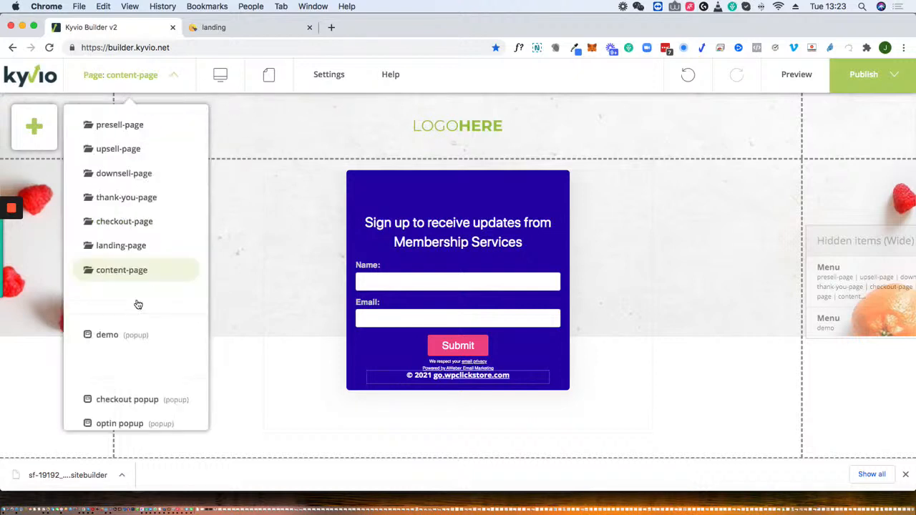
click(128, 247)
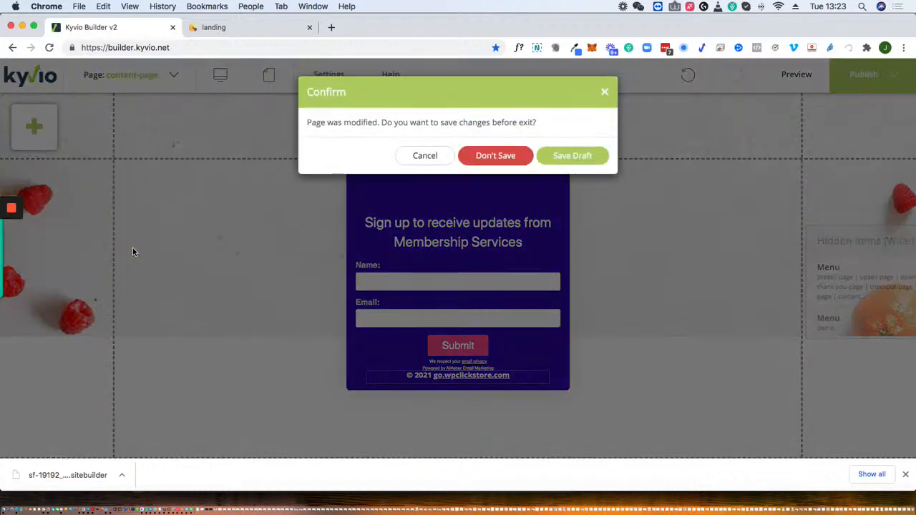
click(483, 159)
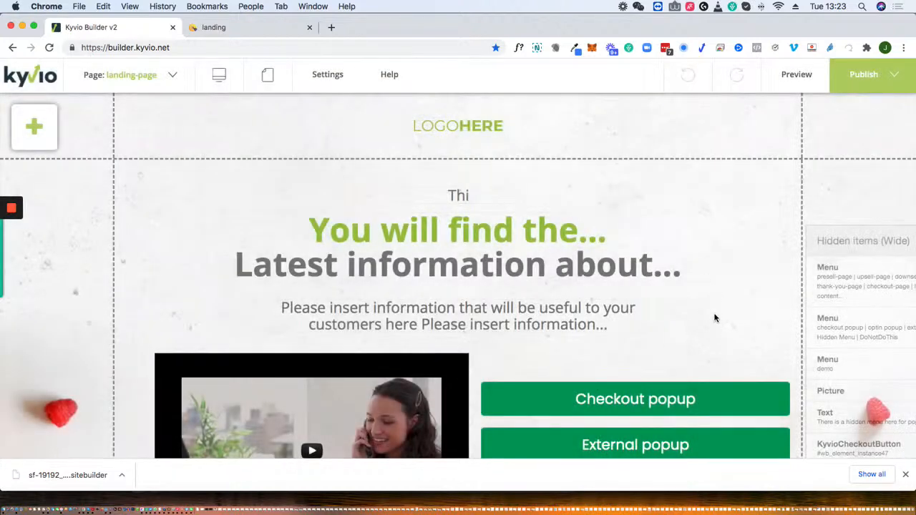
scroll(693, 343, down, 5)
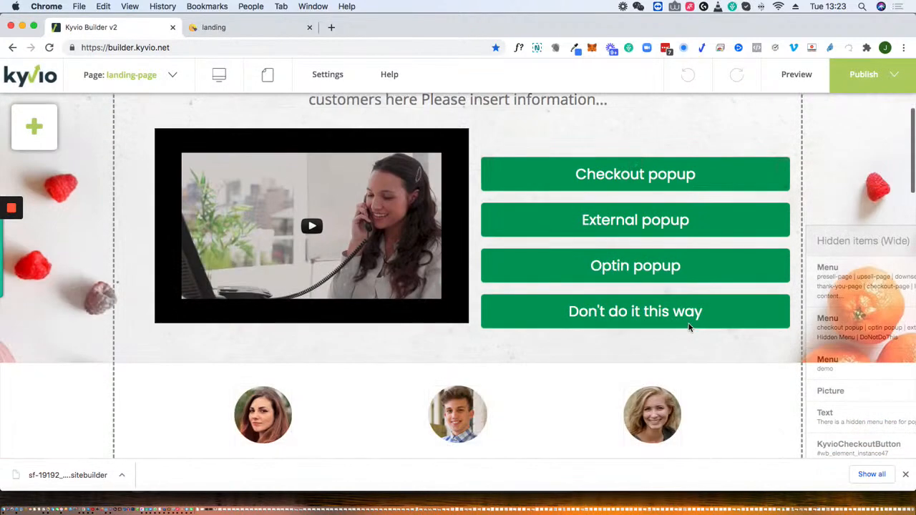
Step: Set the height of the Optin popup button's popup link to 430 and apply the button properties
click(782, 259)
right_click(782, 262)
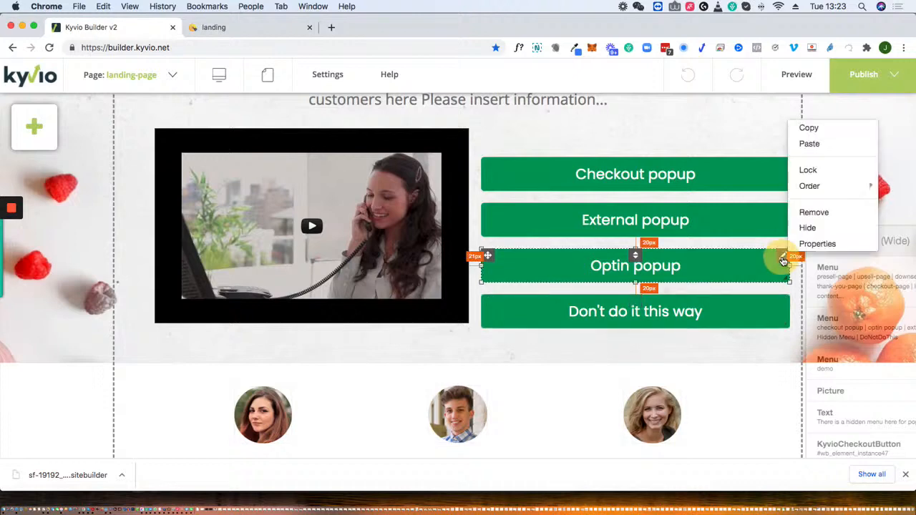
click(823, 244)
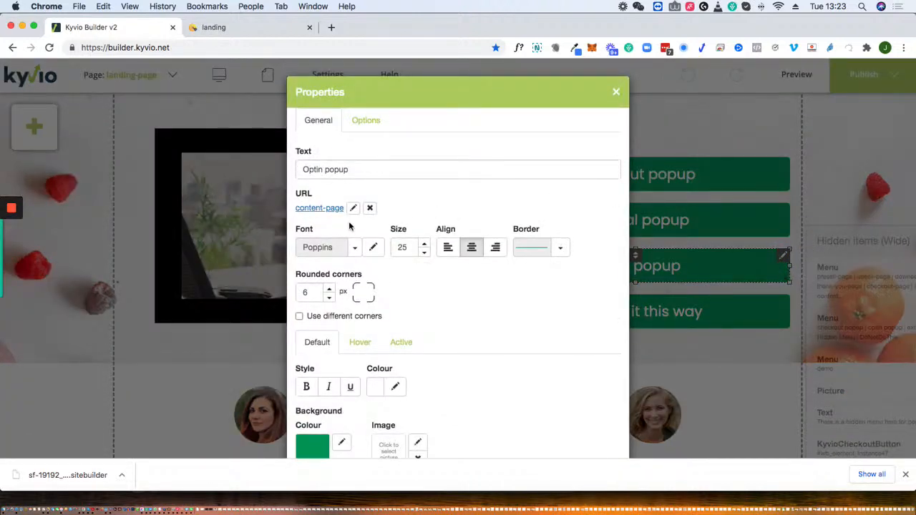
click(353, 208)
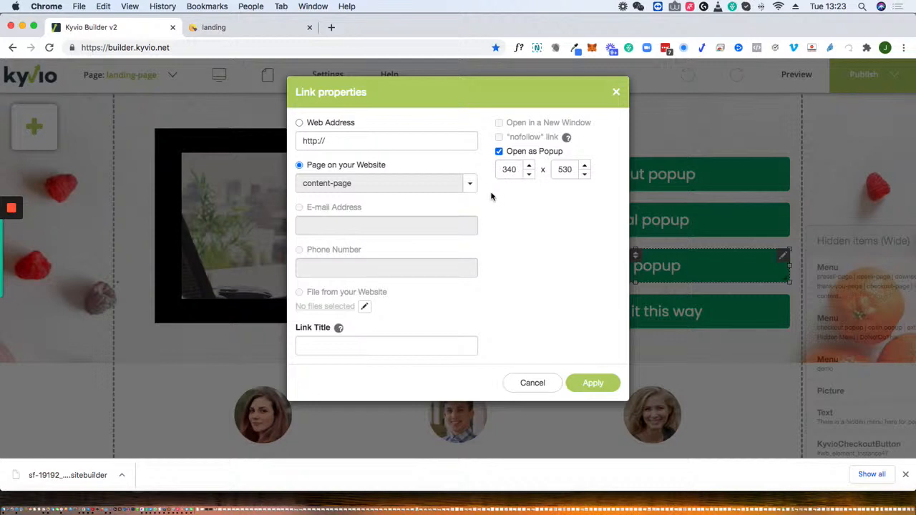
click(563, 170)
text(4)
click(592, 384)
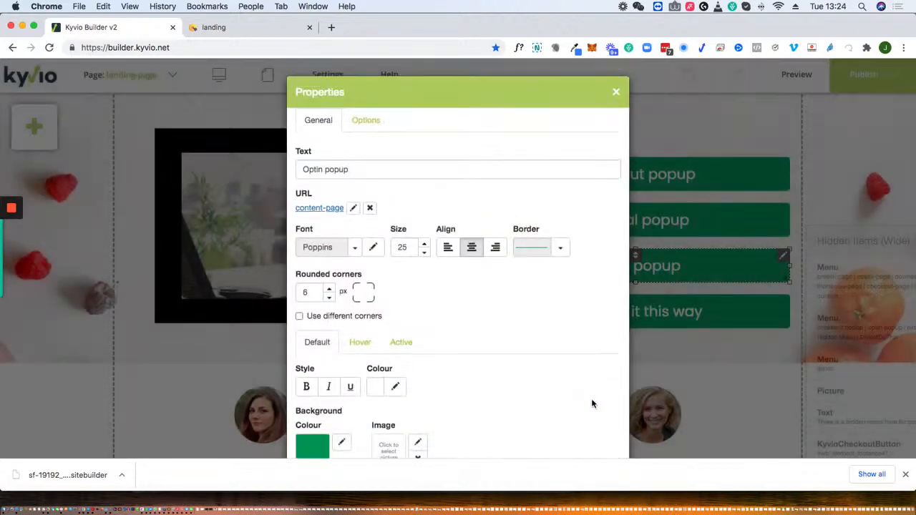
scroll(491, 379, down, 3)
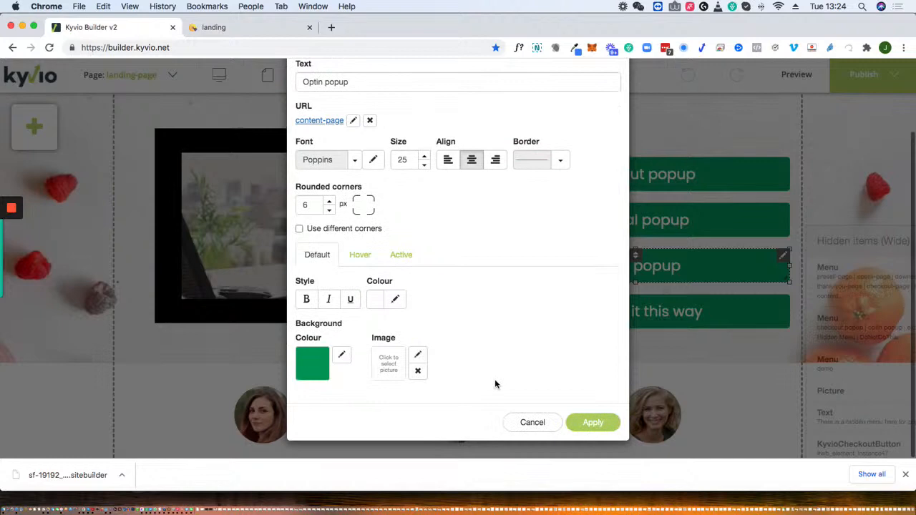
click(585, 422)
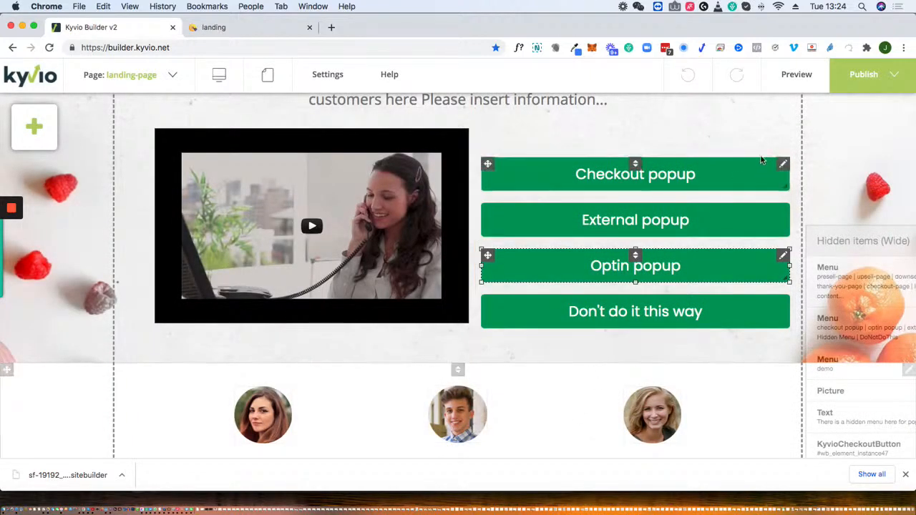
Step: Preview landing-page, test the Optin popup button, reload the popup's frame to check how the sign-up form fits, and close the popup
click(795, 80)
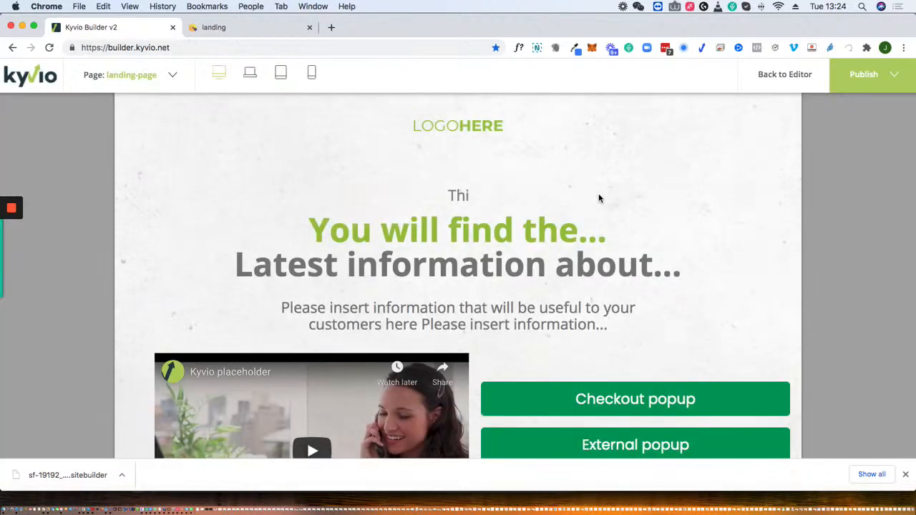
scroll(600, 198, down, 5)
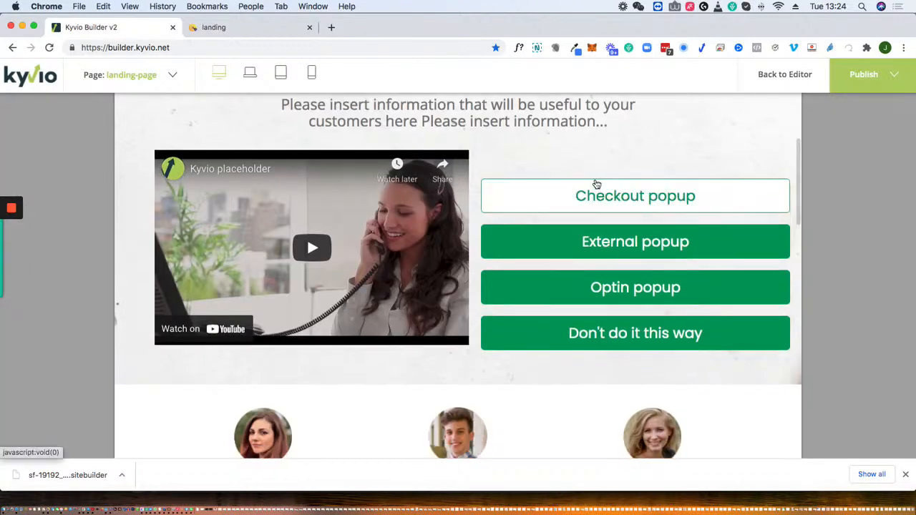
click(653, 291)
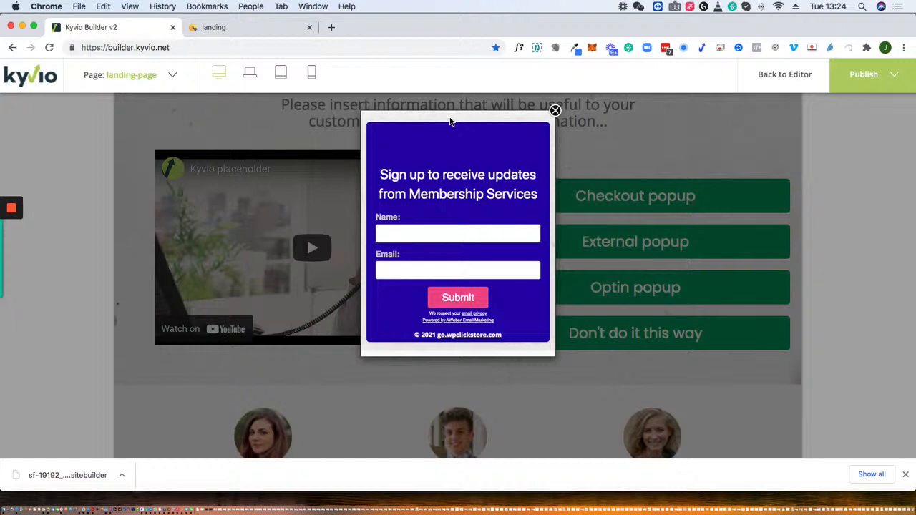
right_click(446, 207)
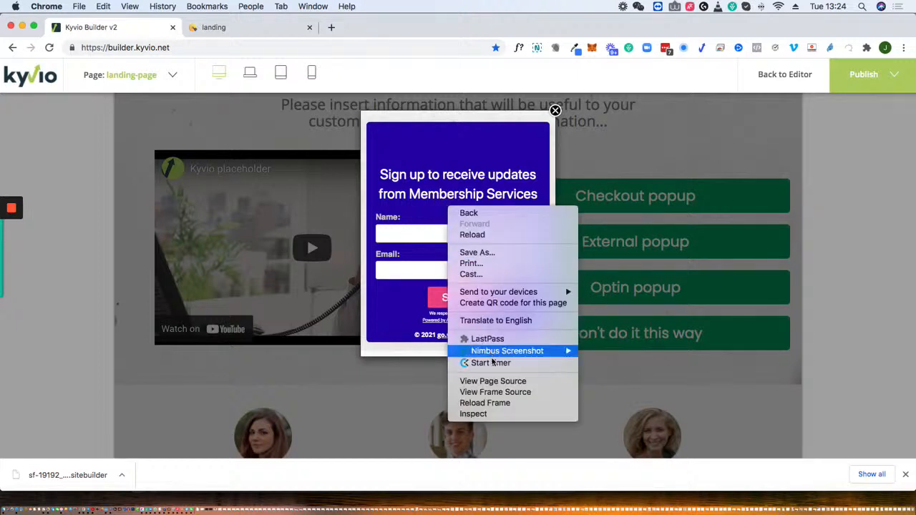
click(524, 406)
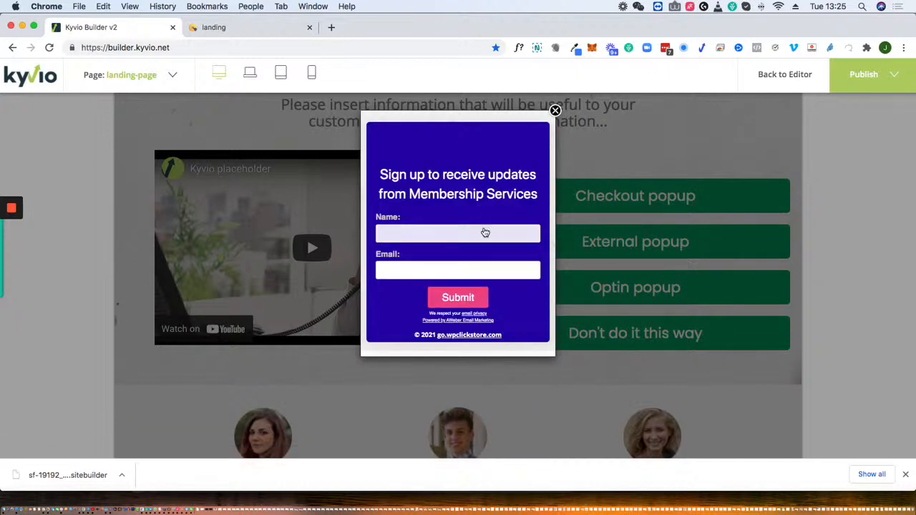
click(555, 111)
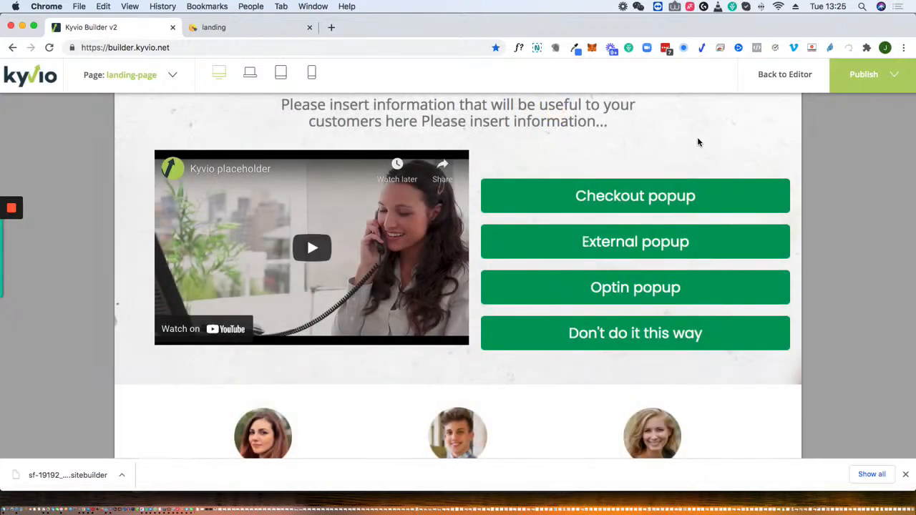
Step: Publish the site with the changed opt-in popup size
click(864, 77)
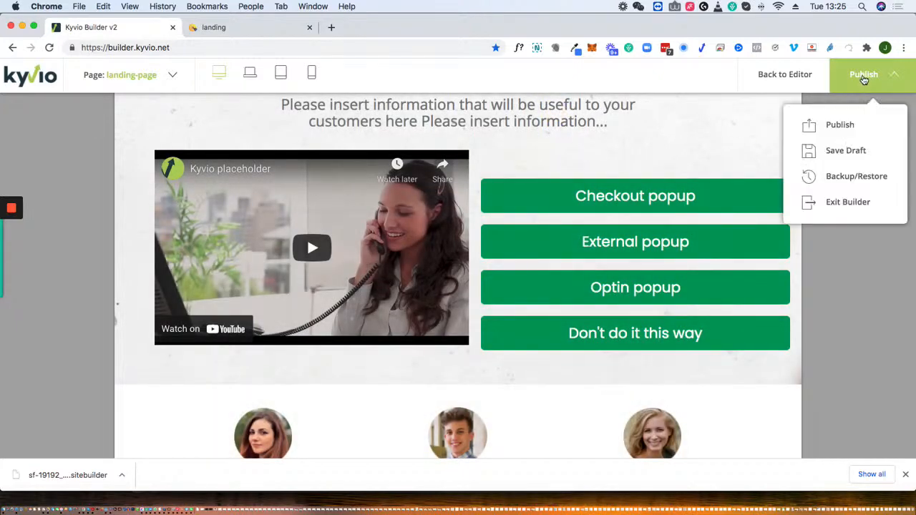
right_click(834, 128)
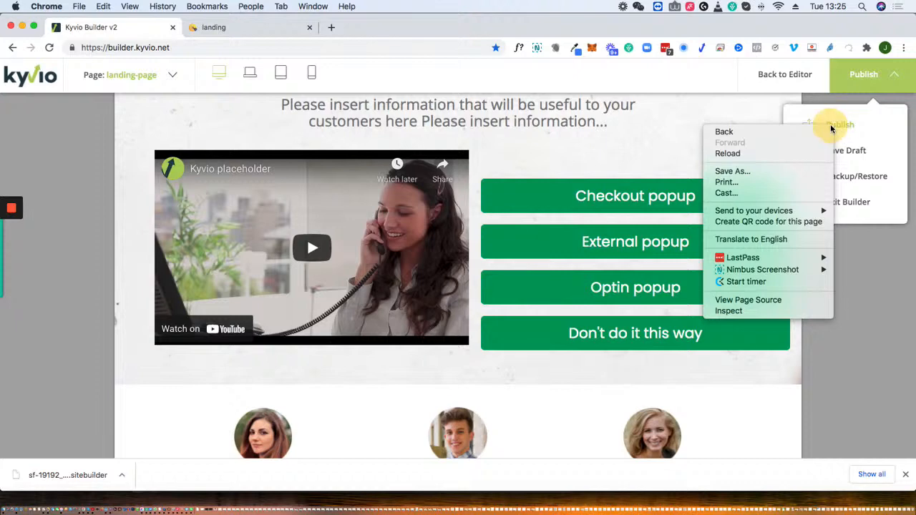
click(848, 126)
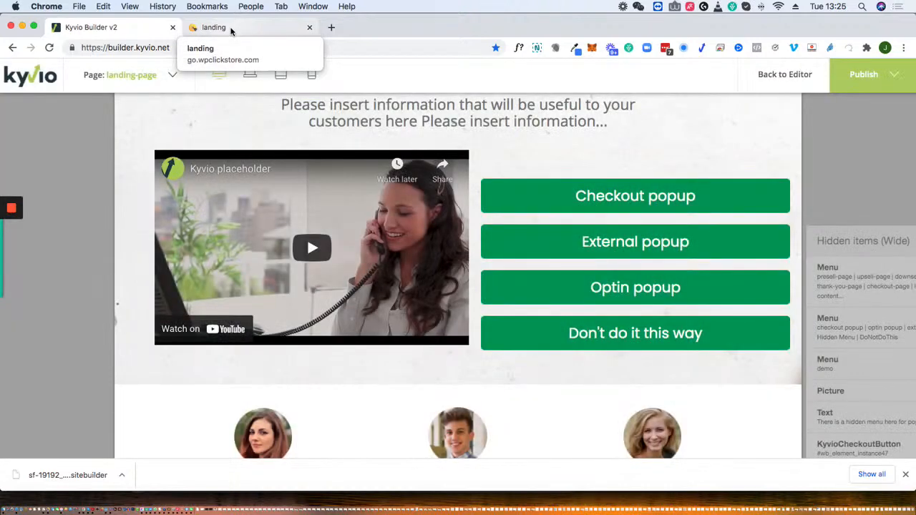
Step: Switch to the published landing page, close the old popup, reload the page, and open the Optin popup again
click(231, 31)
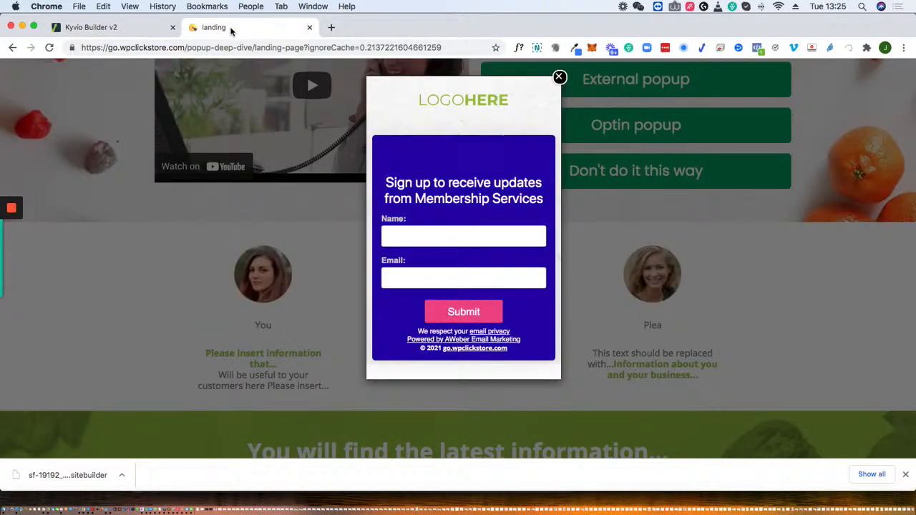
click(558, 77)
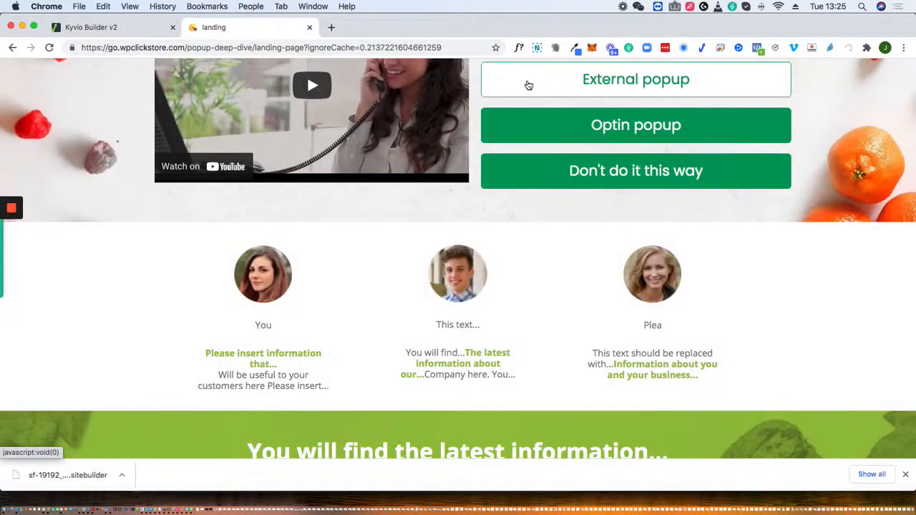
click(49, 48)
click(612, 131)
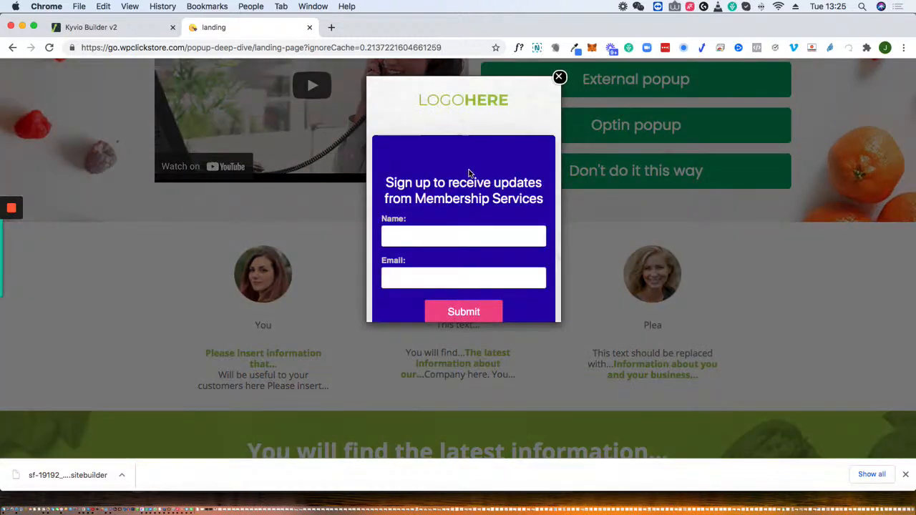
Step: Examine how the sign-up form fits the published popup, reload the popup's frame, and close the popup
scroll(470, 173, down, 2)
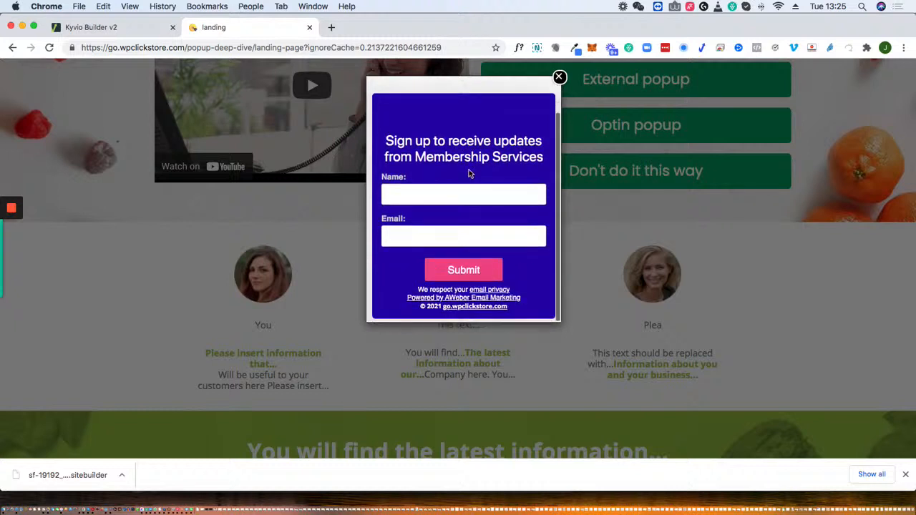
scroll(470, 173, up, 2)
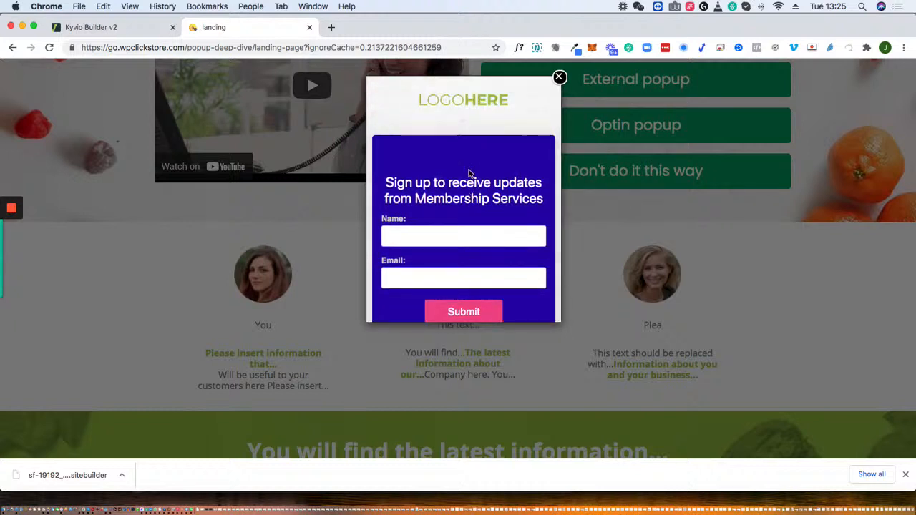
scroll(470, 174, down, 3)
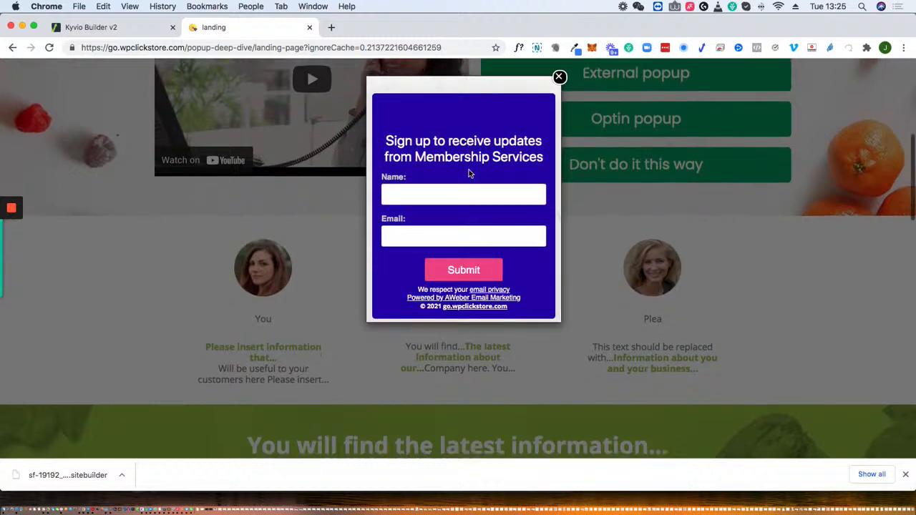
scroll(492, 129, up, 2)
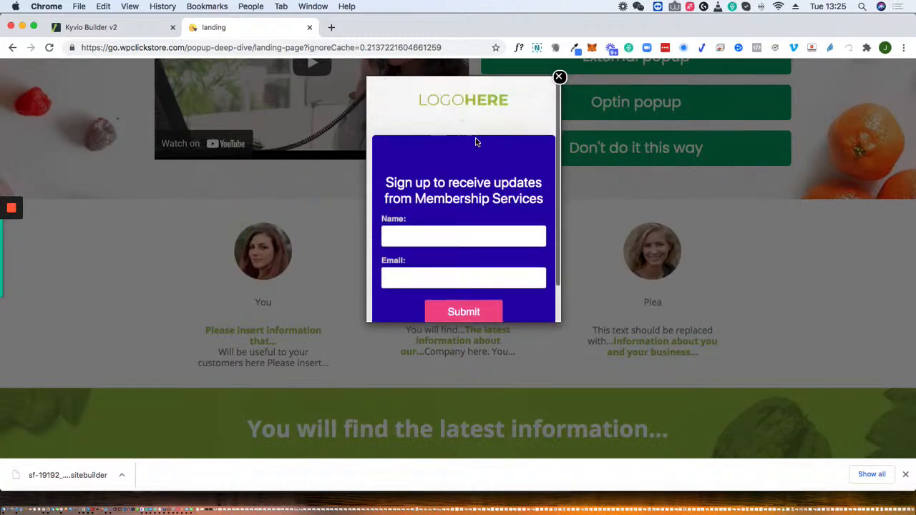
scroll(475, 142, down, 2)
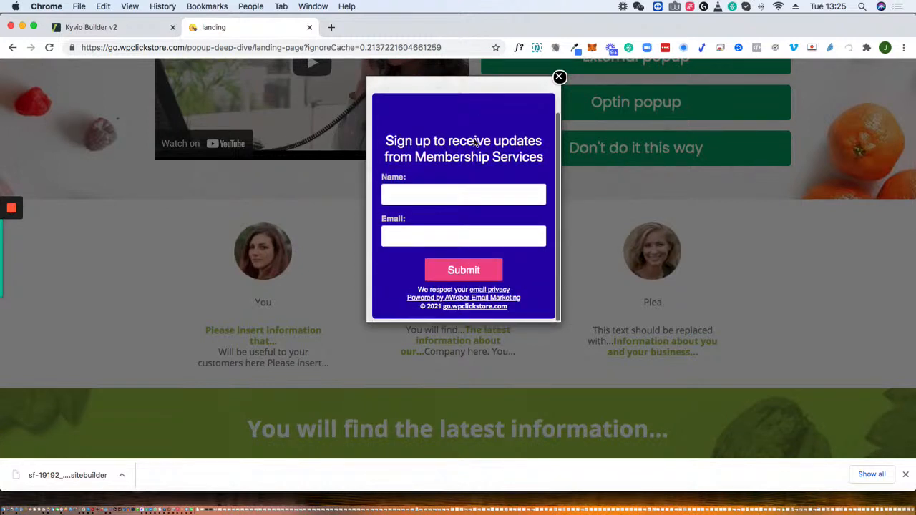
right_click(460, 177)
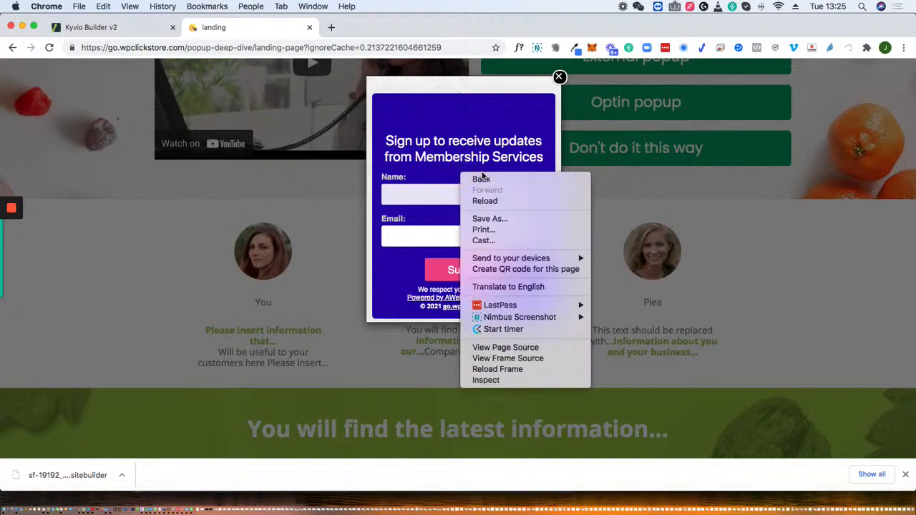
click(502, 369)
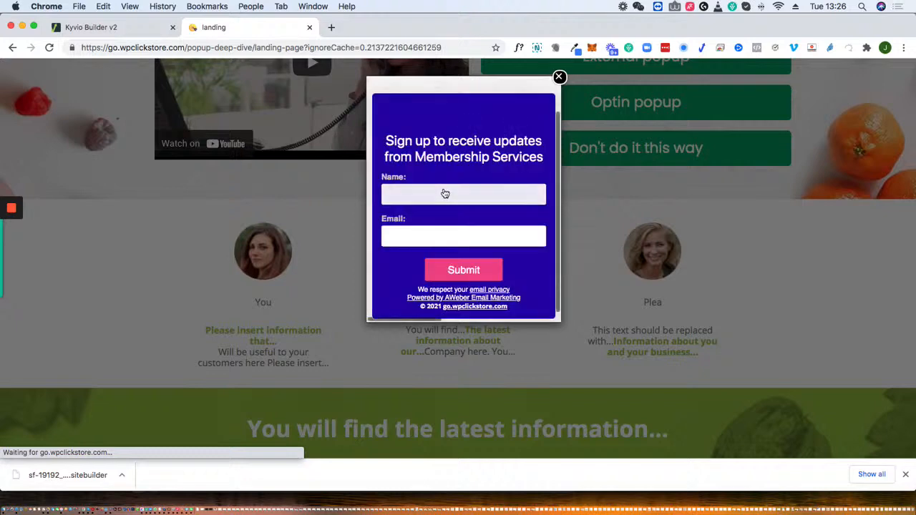
click(559, 77)
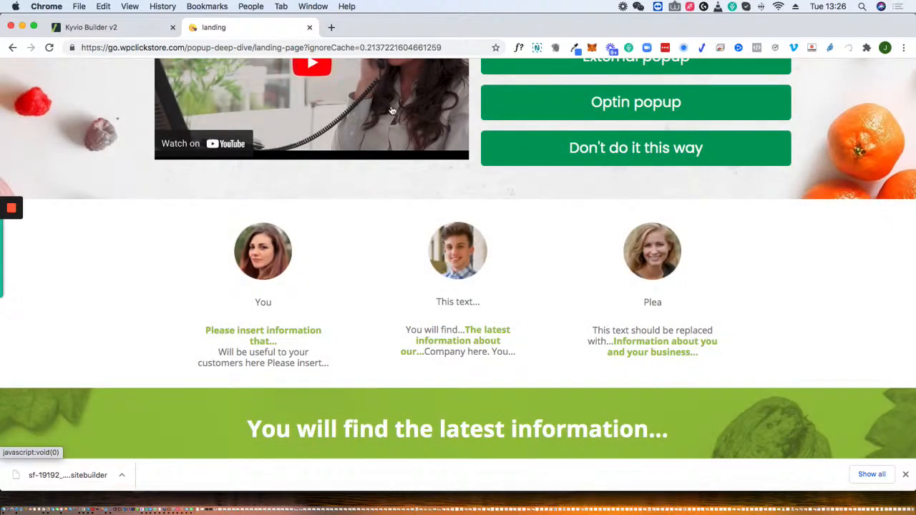
Step: Switch back to the Kyvio builder, return from the preview to the editor, and open the Optin popup button's link properties
click(116, 27)
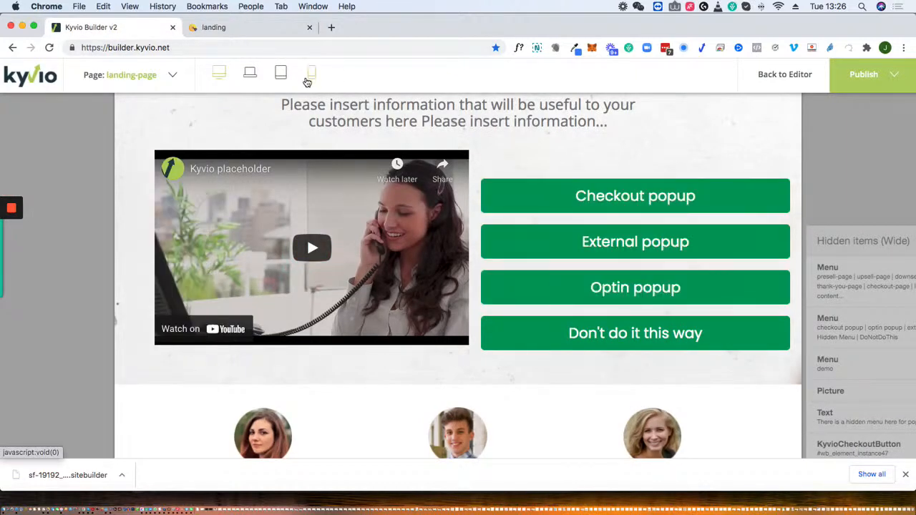
click(770, 74)
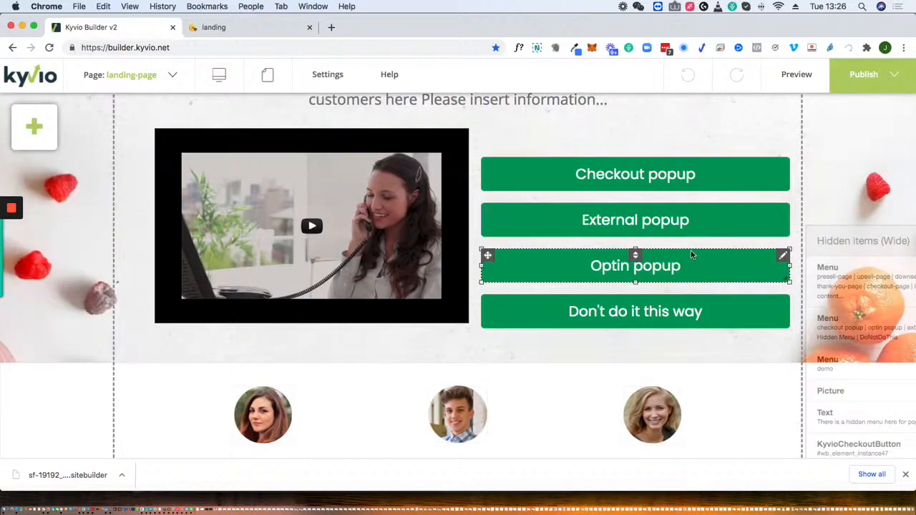
click(783, 258)
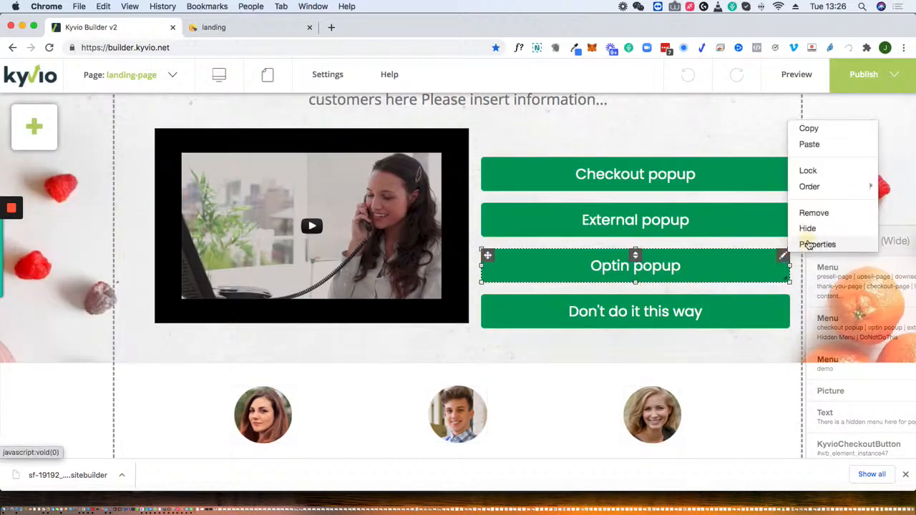
click(807, 243)
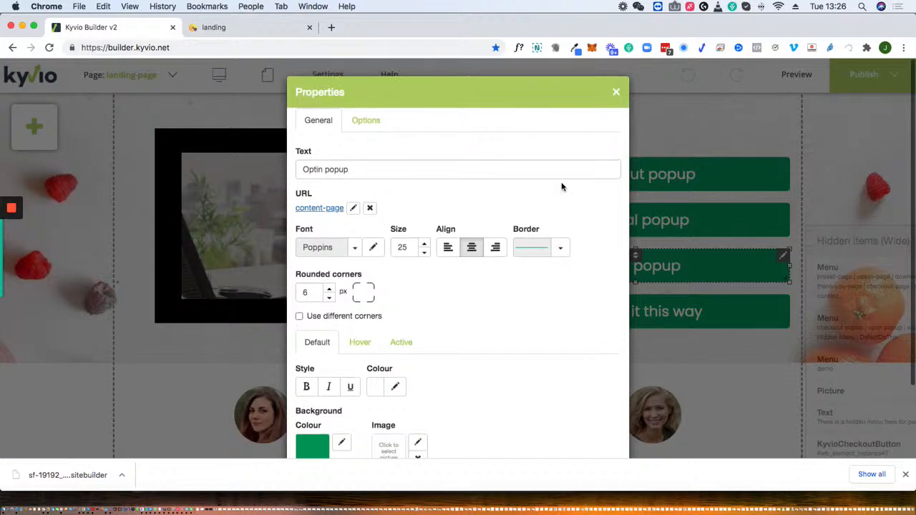
click(352, 207)
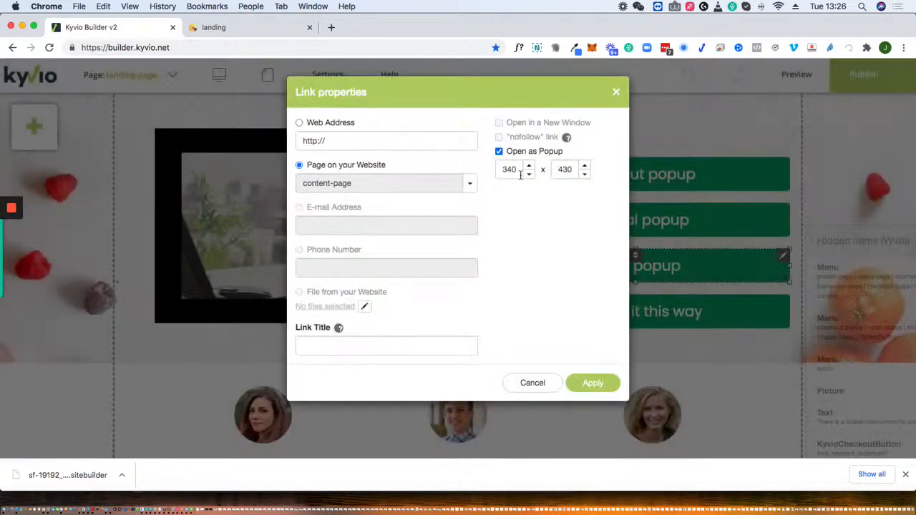
Step: Set the opt-in popup's height to 530 and apply the link and button properties
click(565, 171)
click(564, 171)
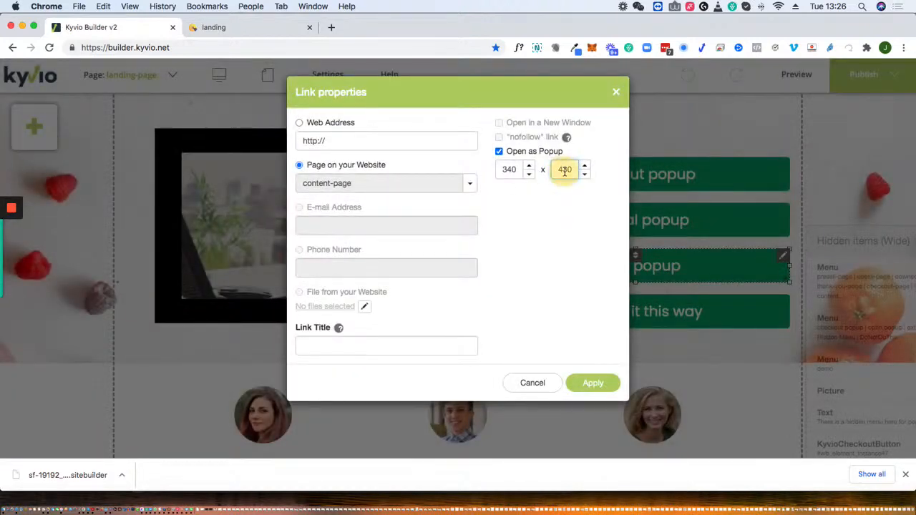
key(BackSpace)
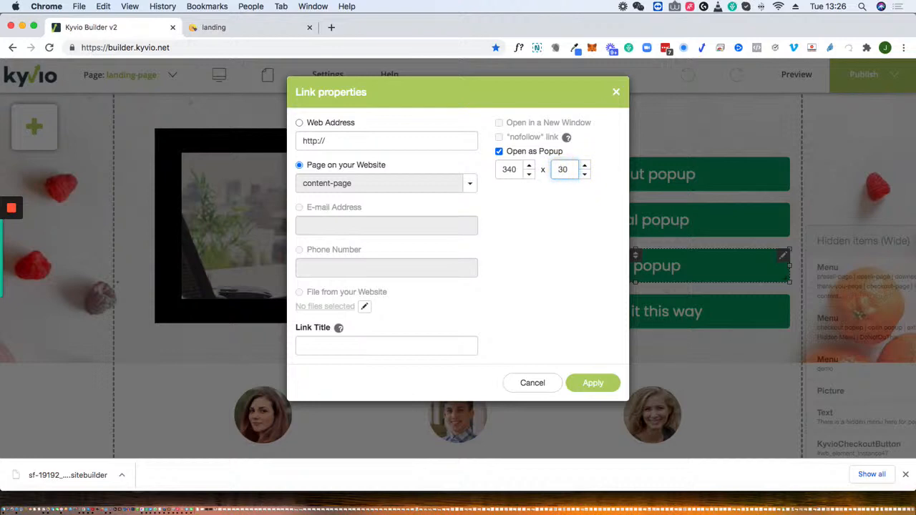
text(5)
click(591, 384)
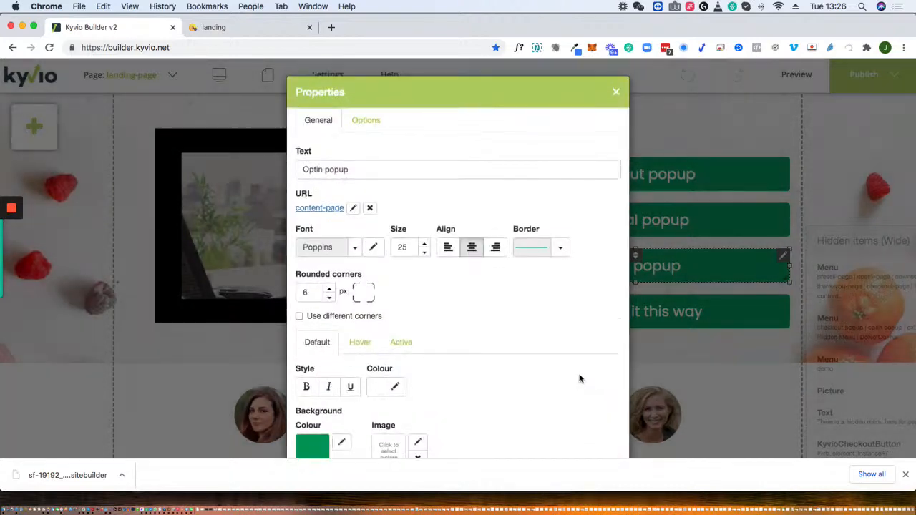
scroll(569, 391, down, 3)
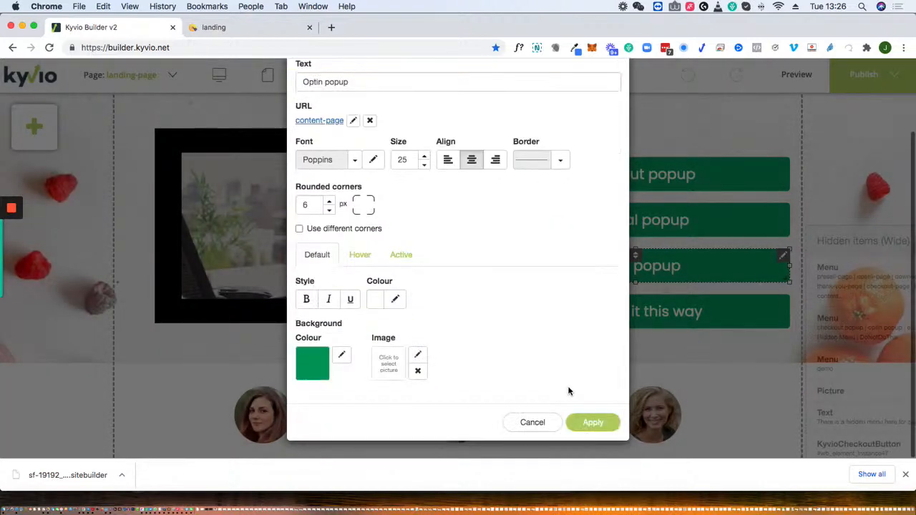
click(591, 423)
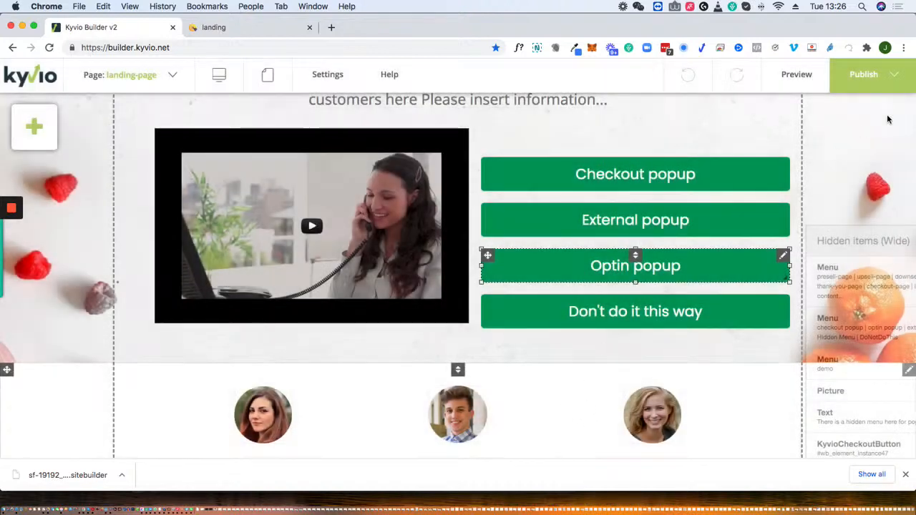
Step: Publish the site with the new popup height and reload the published landing page
click(861, 80)
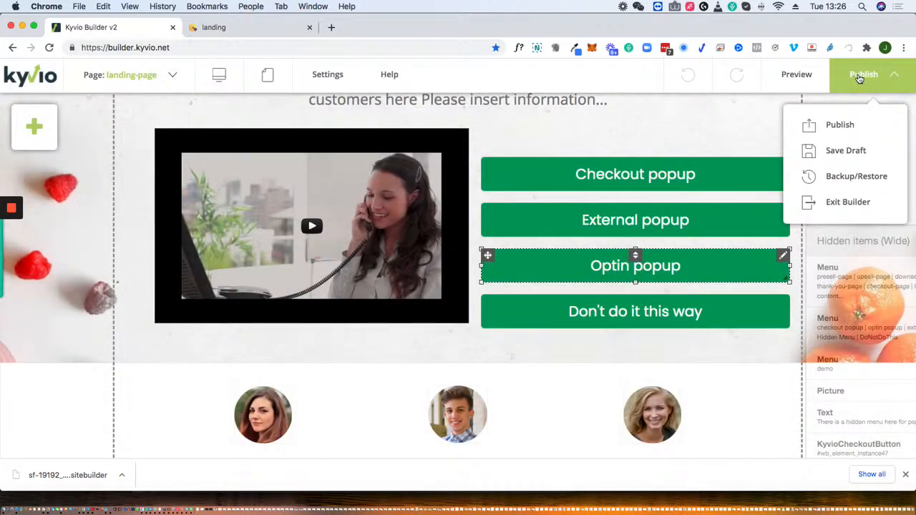
click(843, 125)
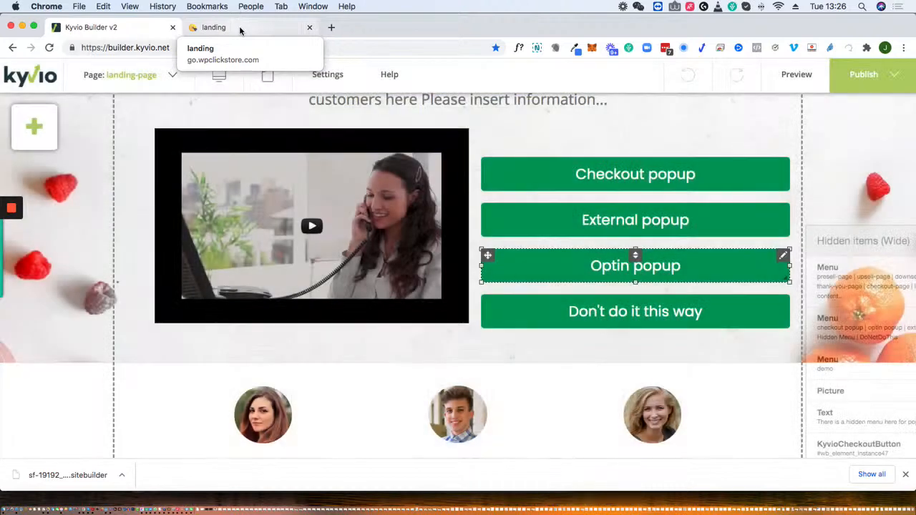
click(239, 26)
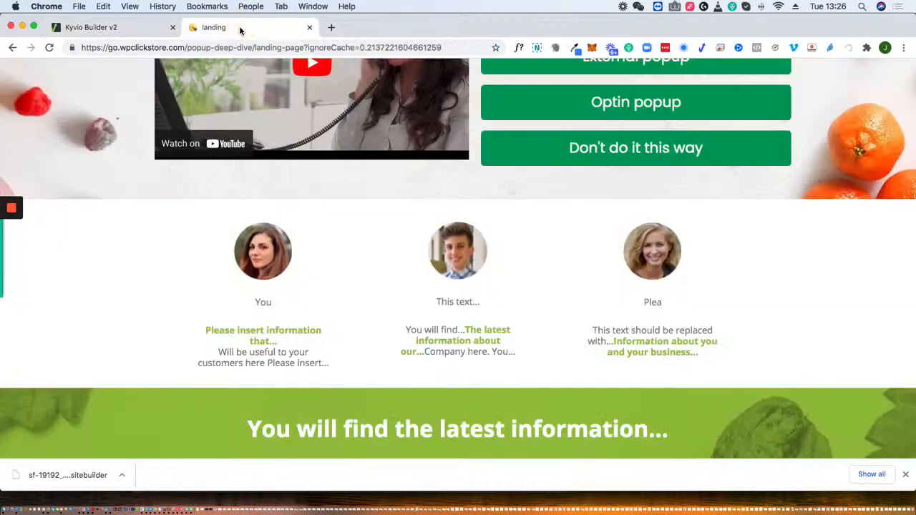
click(48, 48)
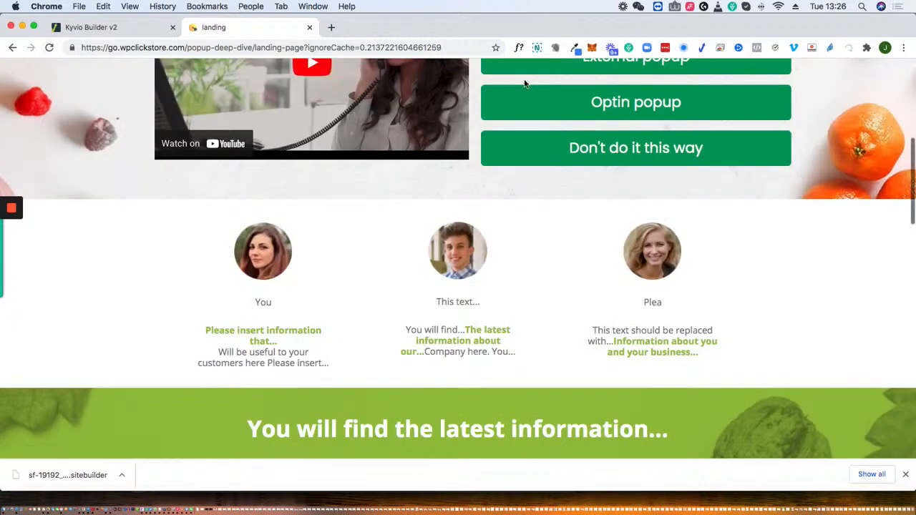
Step: Open the Optin popup on the published page and reload its frame to check how the sign-up form fits
click(620, 104)
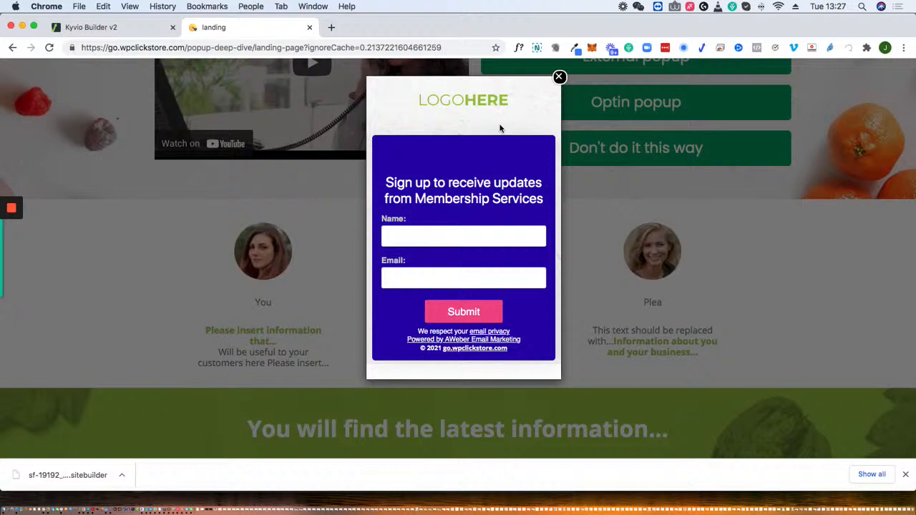
right_click(523, 90)
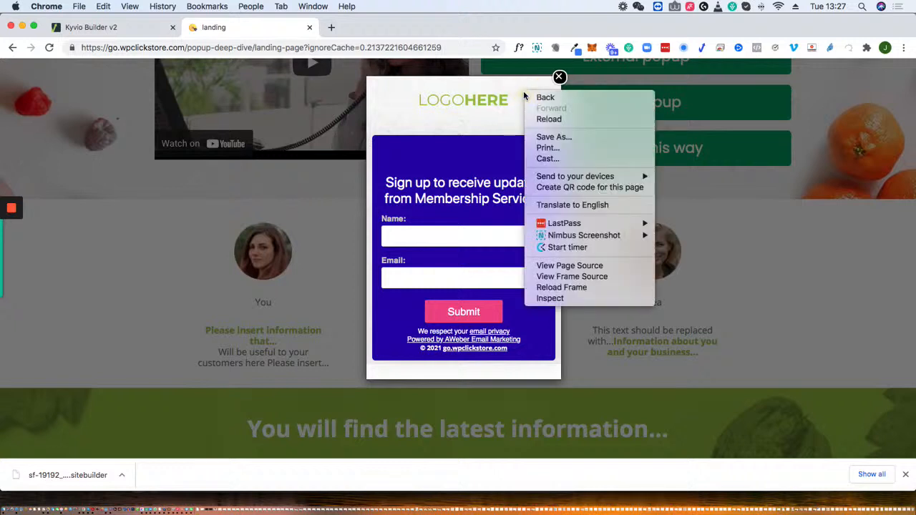
click(583, 290)
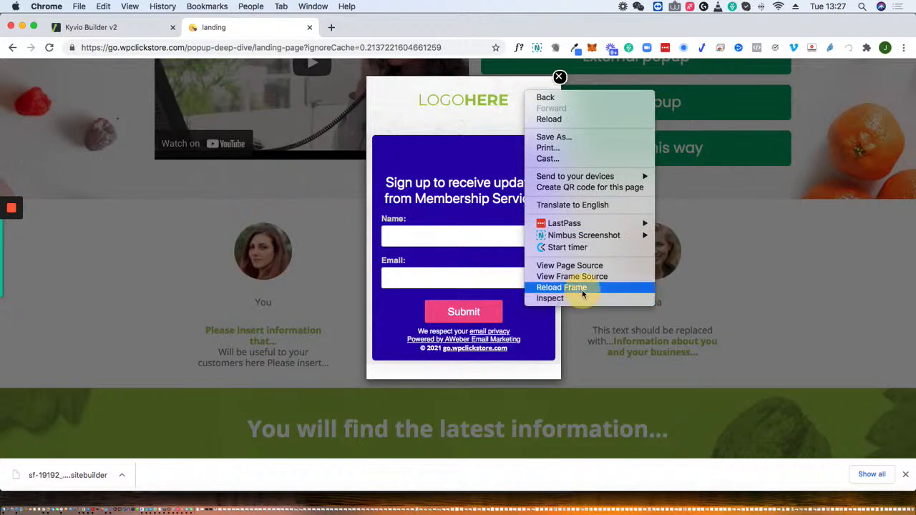